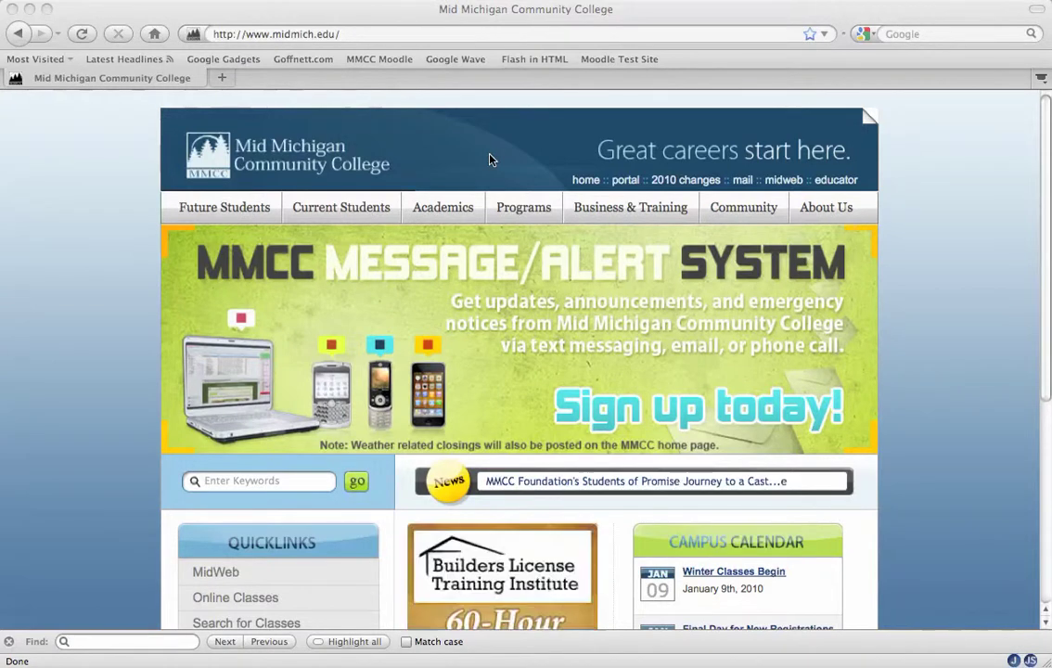
Open the MMCC Portal from the college home page and log in with the account username and password
left_click(623, 181)
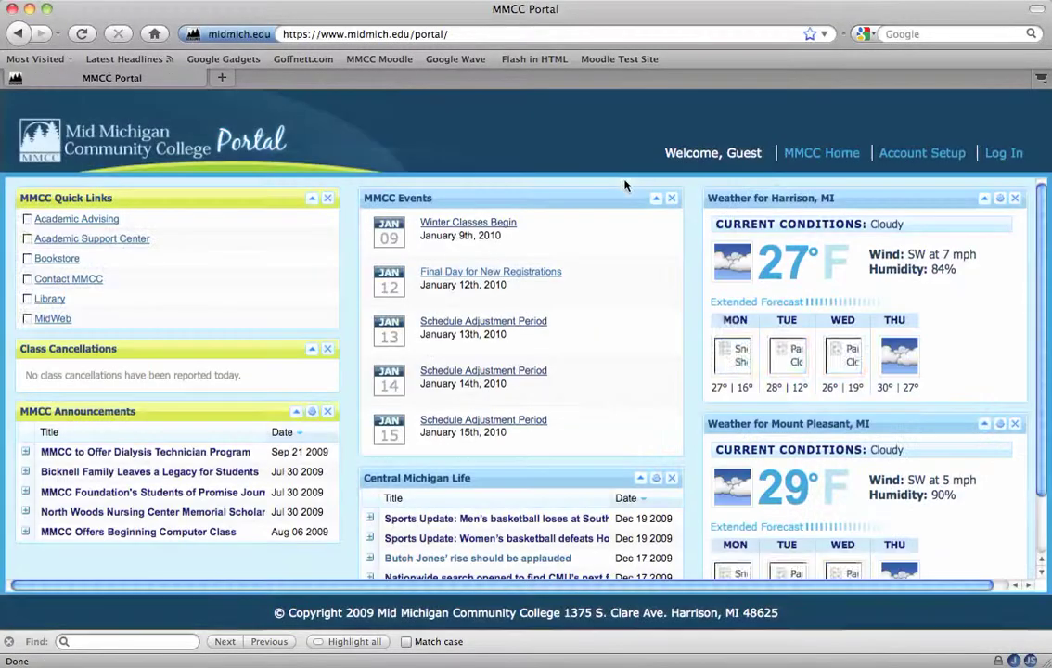
left_click(1000, 155)
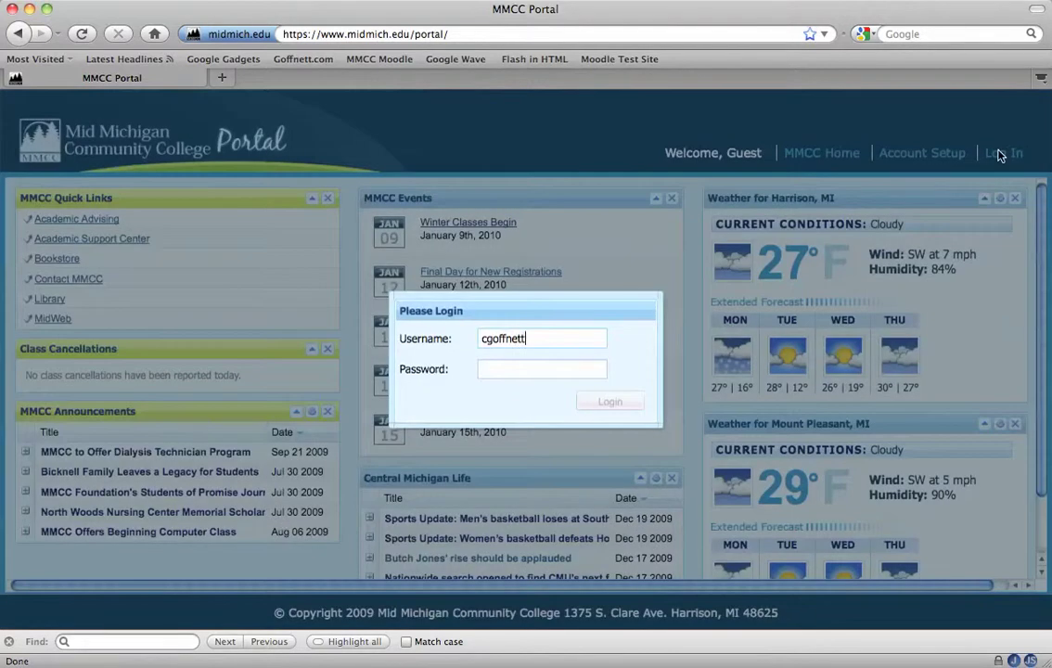
key("Tab")
type("••••••")
key("Return")
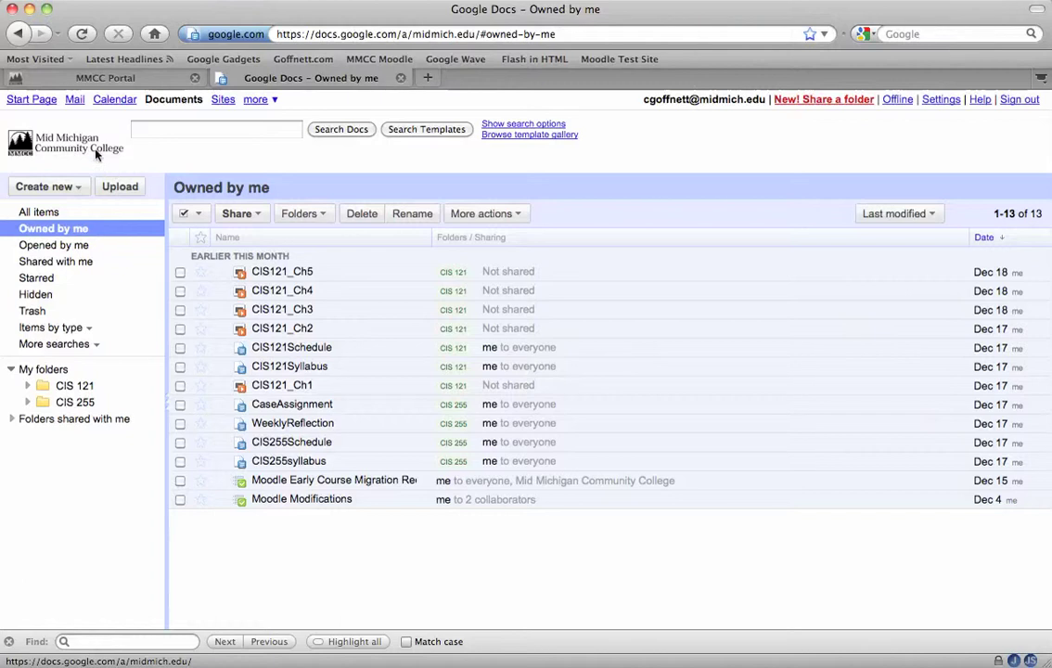
Upload CIS121_Ch6.ppt from the CIS121 folder to Google Docs without assigning it to a folder
left_click(119, 189)
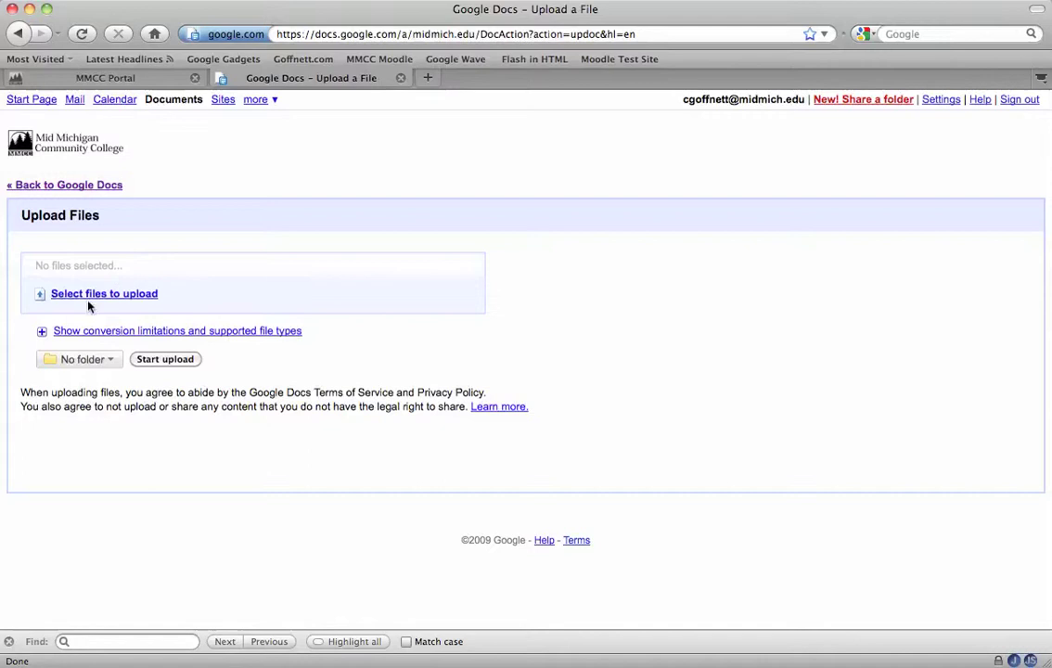
left_click(92, 297)
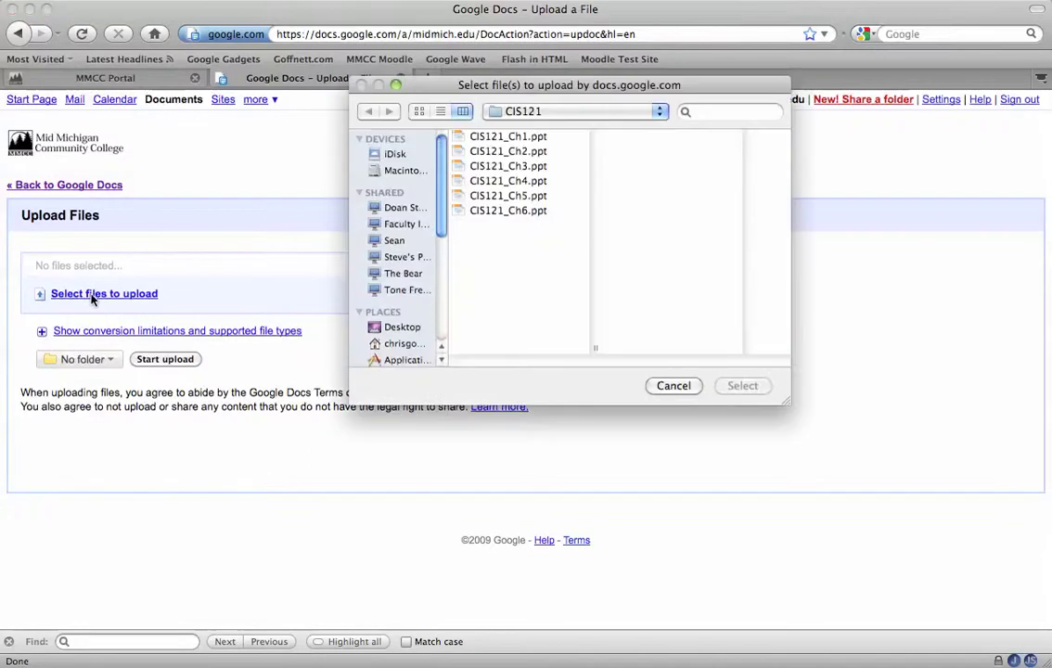
left_click(527, 211)
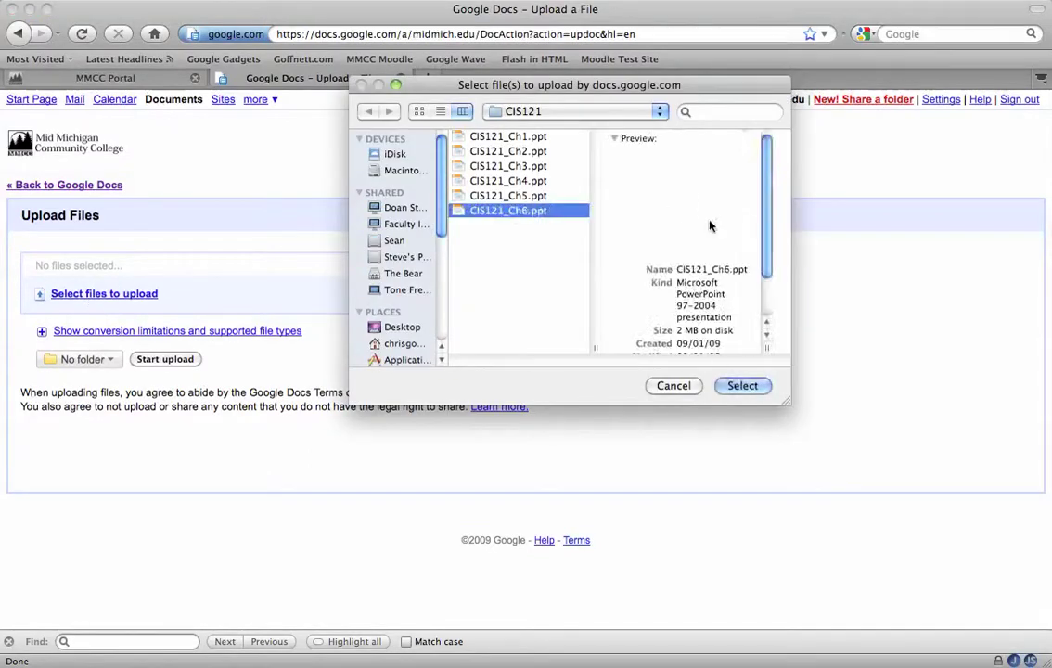
left_click(743, 386)
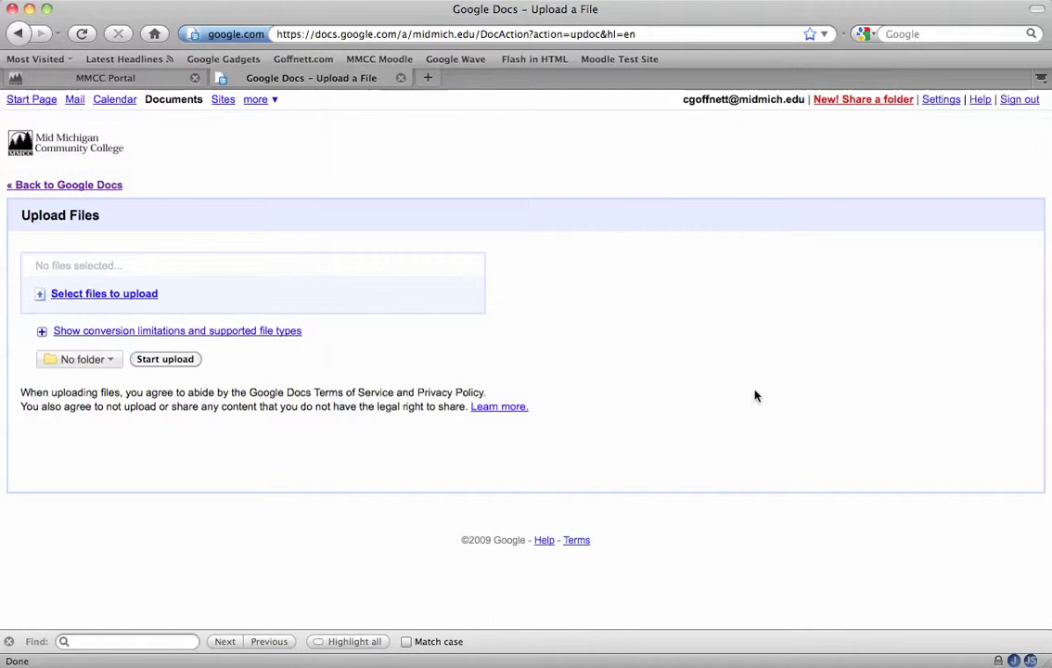
left_click(162, 357)
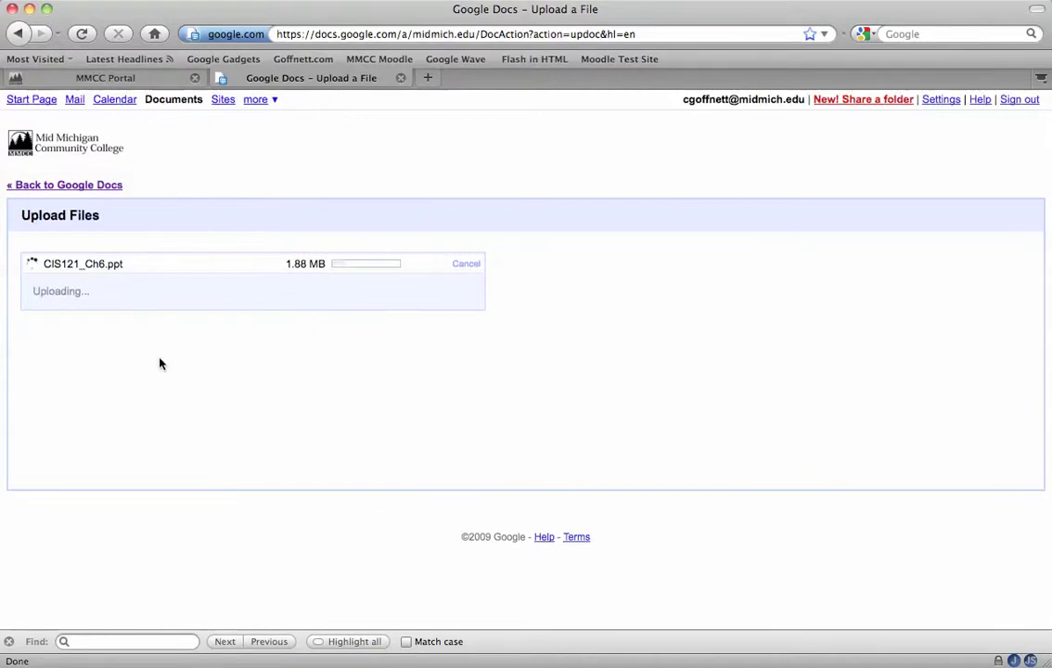
Go back to the MMCC Portal, open Moodle and enter the CIS.121.H01 Intro to Java Prog course
left_click(125, 79)
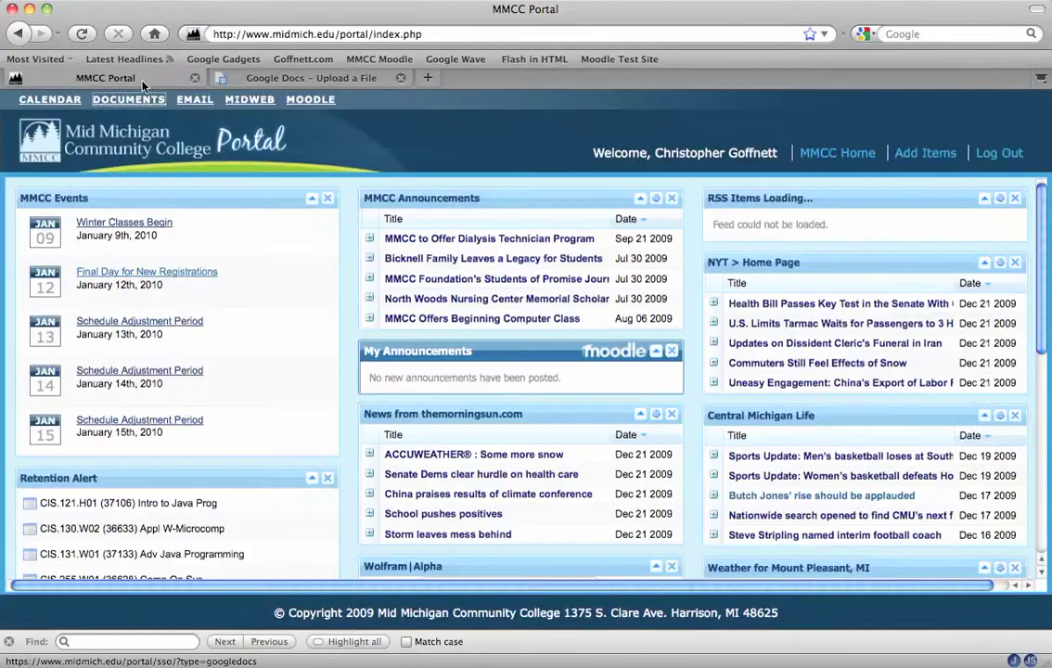
left_click(303, 101)
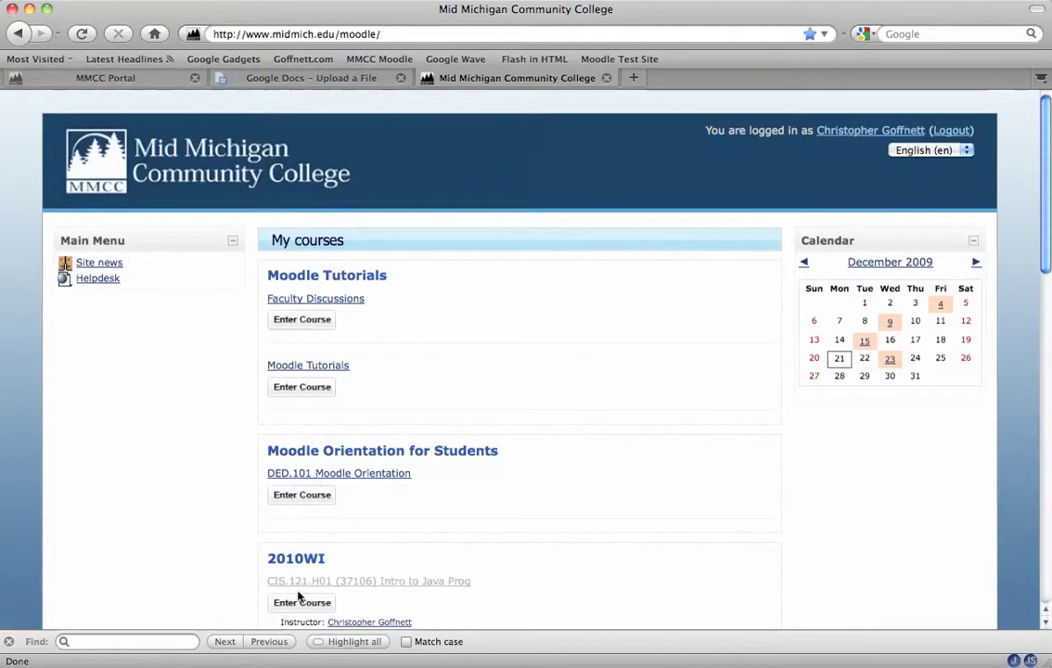
left_click(306, 583)
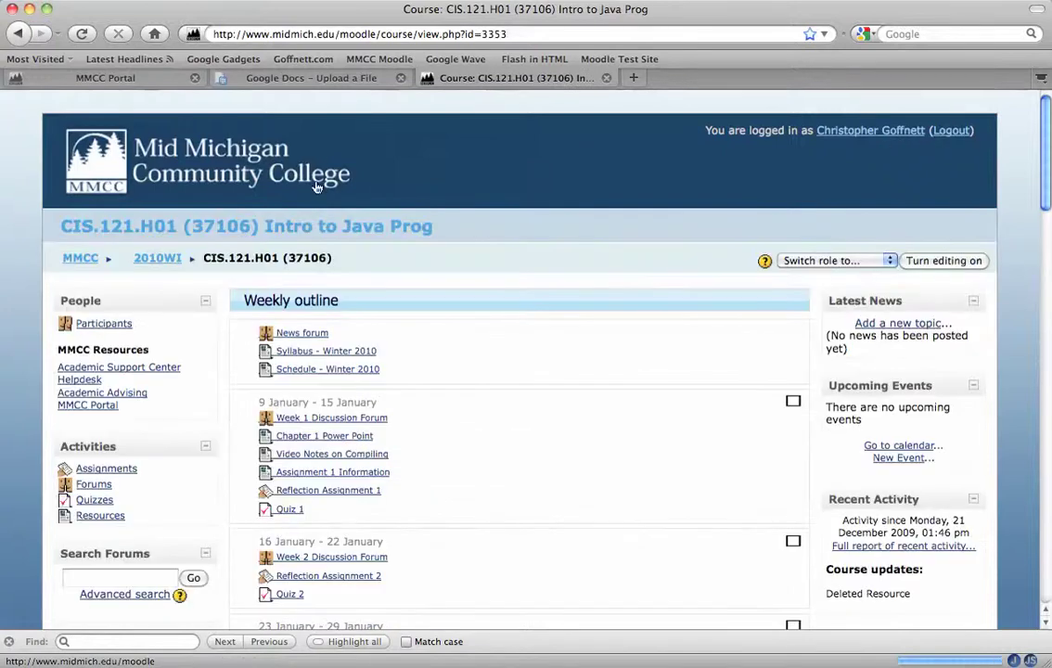
Return to the Google Docs file list, reload it and open the CIS121_Ch6 presentation
left_click(329, 83)
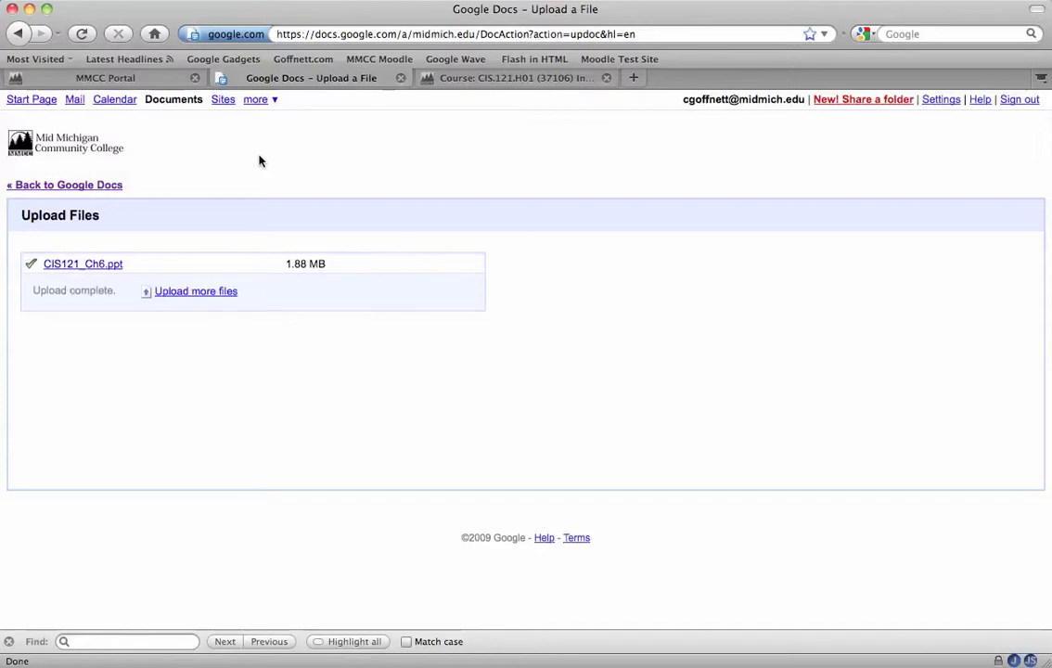
left_click(71, 186)
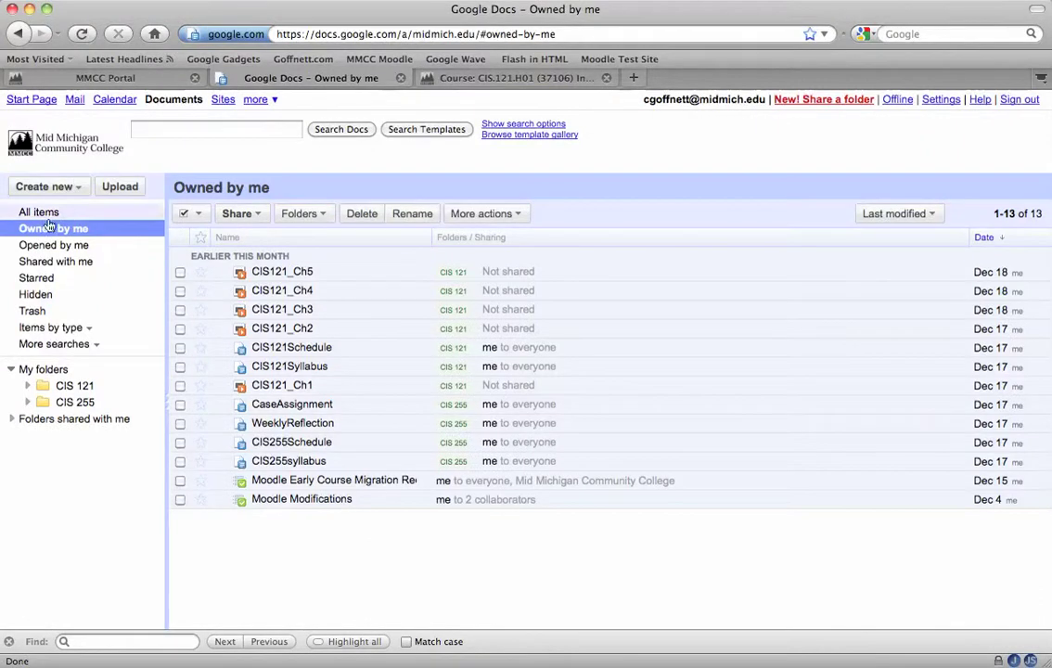
left_click(81, 34)
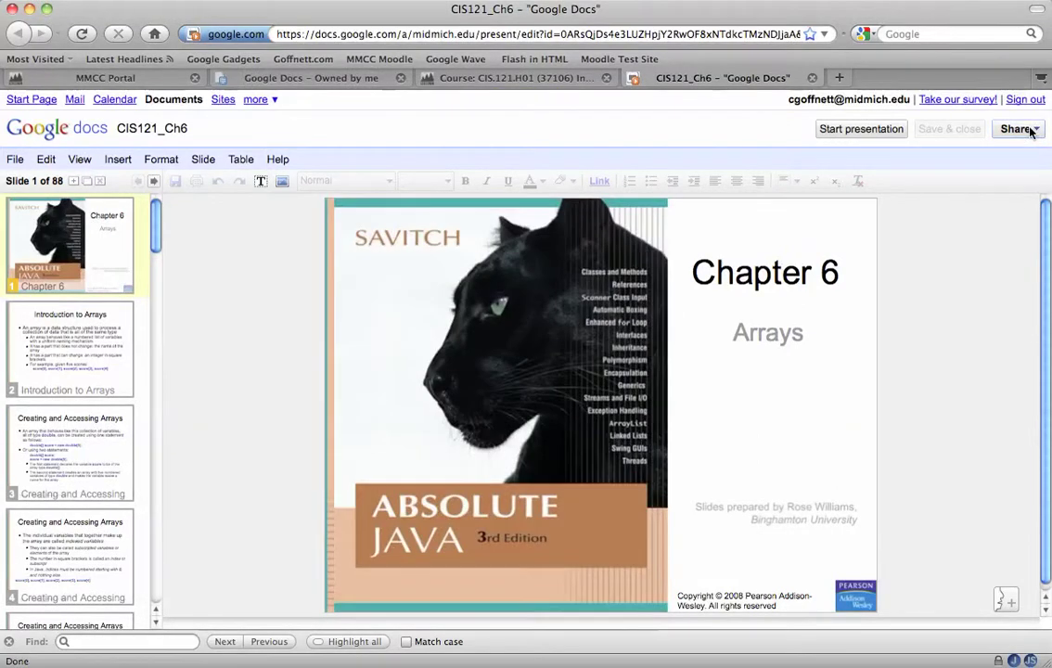
Publish the CIS121_Ch6 presentation to the web without requiring viewers to sign in
left_click(1040, 131)
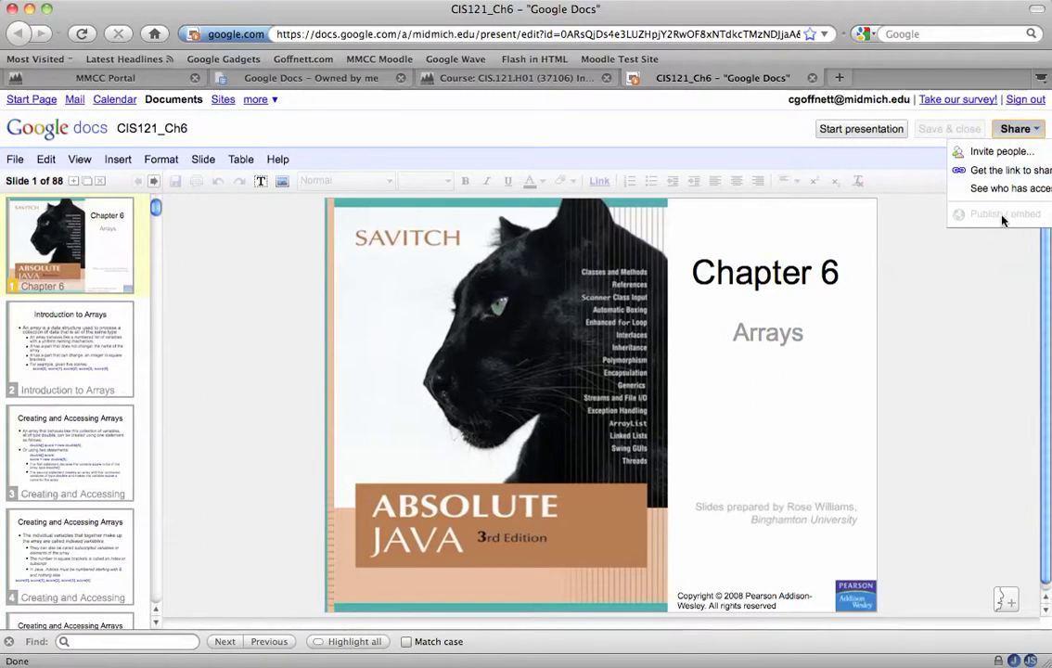
left_click(1002, 216)
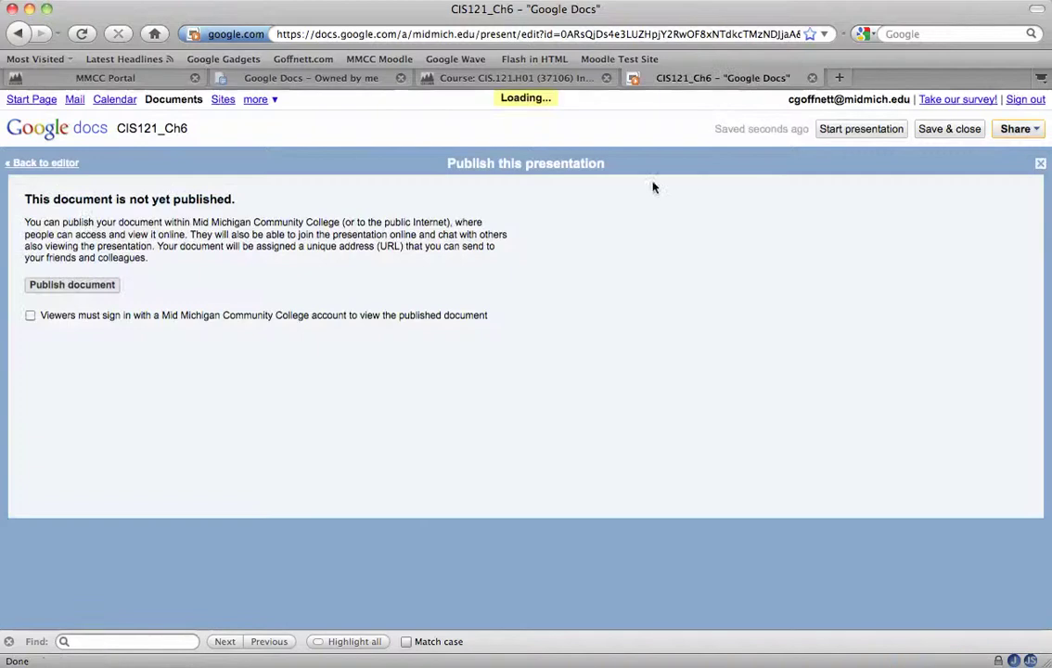
left_click(92, 285)
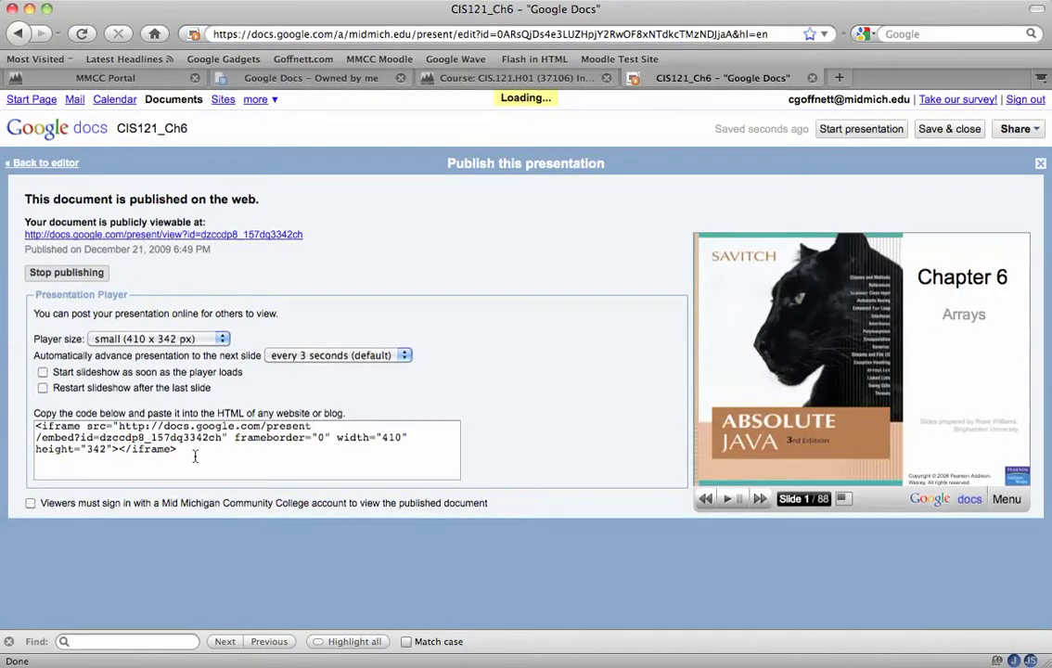
Review the player size options, keep small (410 x 342 px), and copy the presentation's whole iframe embed code
left_click_drag(195, 455, 35, 426)
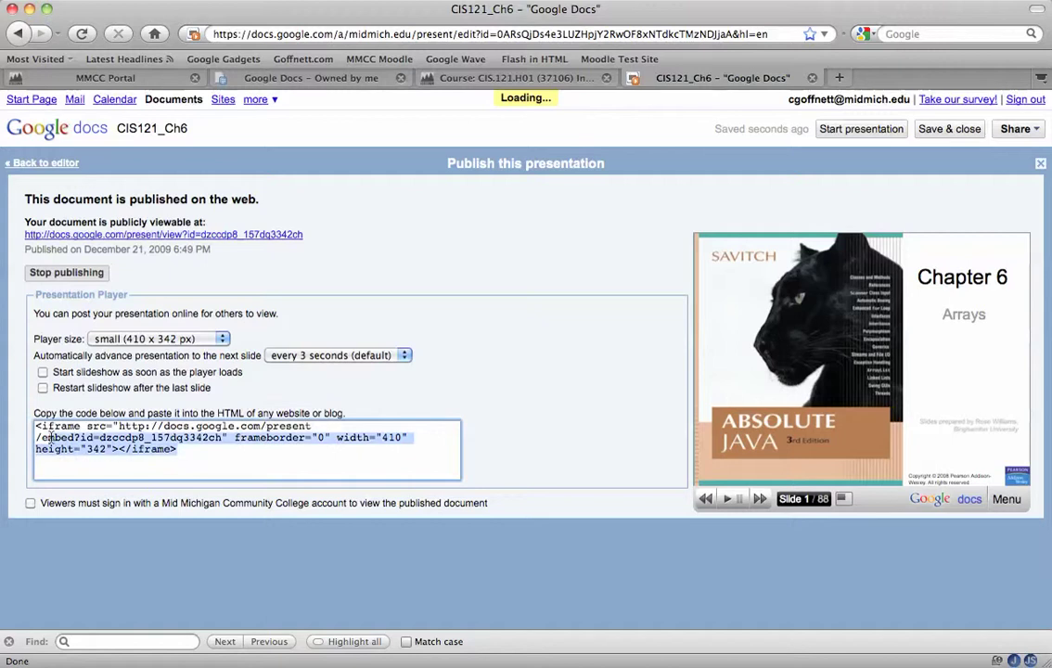
left_click(221, 339)
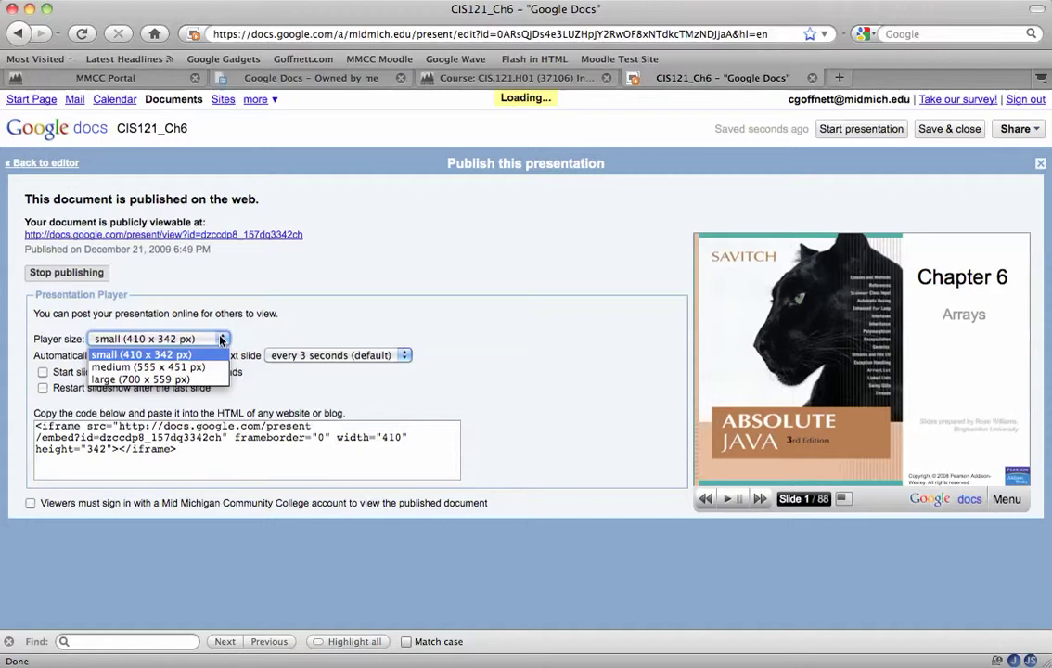
left_click(542, 323)
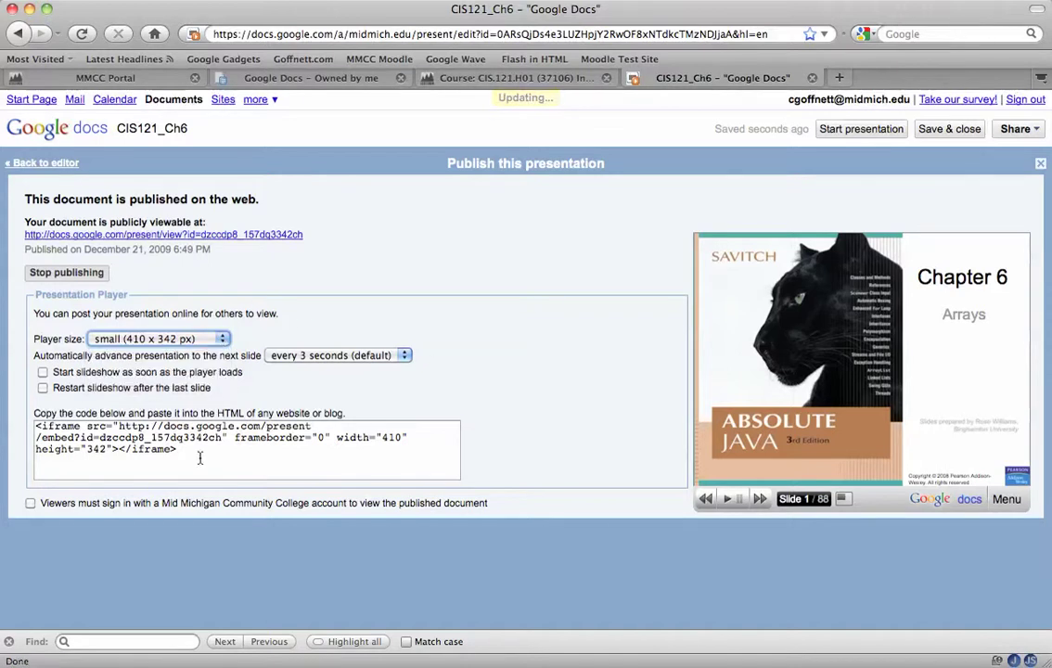
left_click_drag(199, 458, 4, 411)
key("super+c")
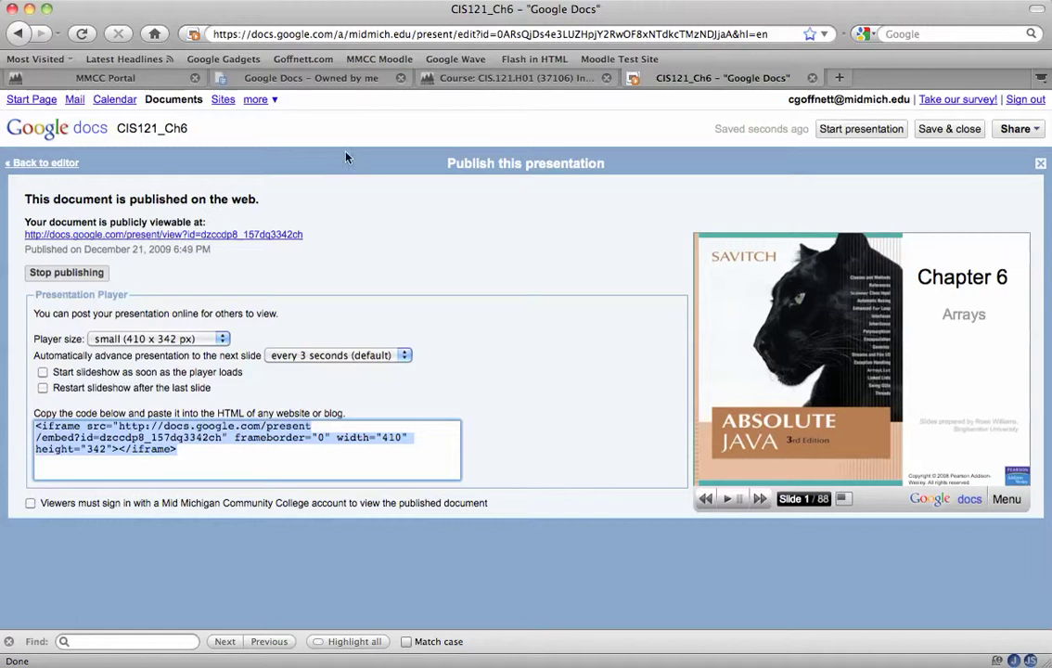
In the Moodle course, enable editing and start a new web page resource in the 1 May - 7 May week
left_click(457, 74)
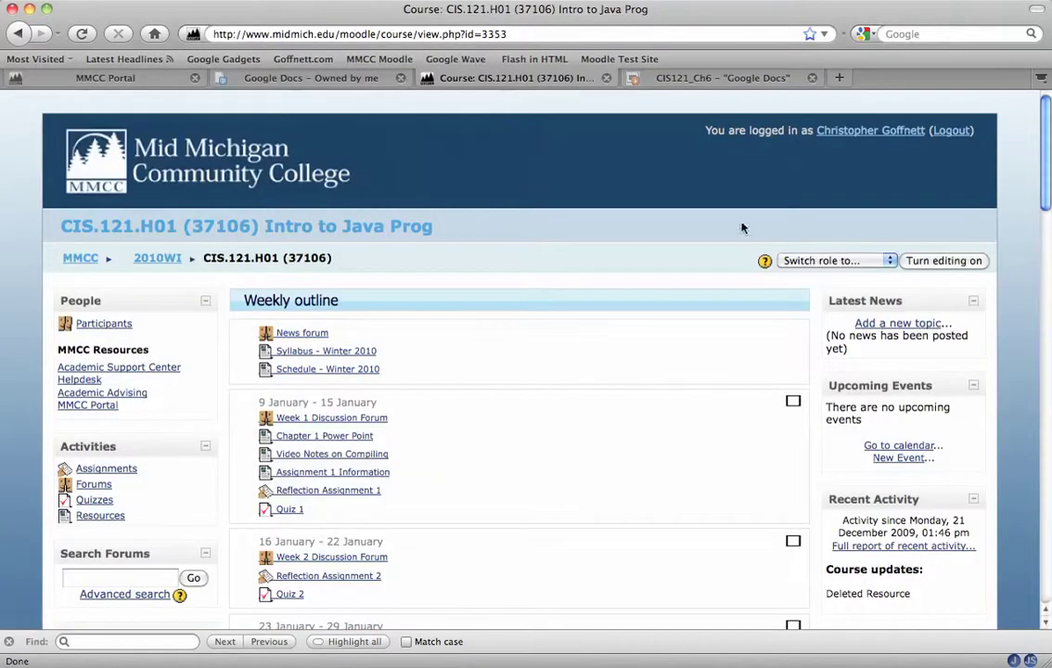
left_click(937, 261)
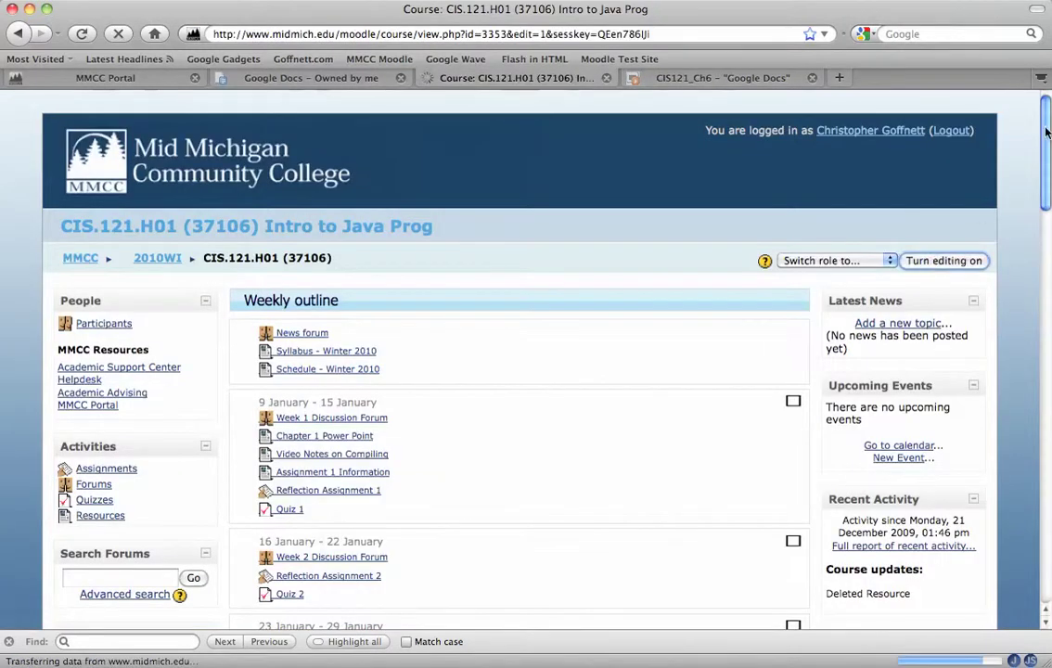
left_click_drag(1045, 133, 1010, 568)
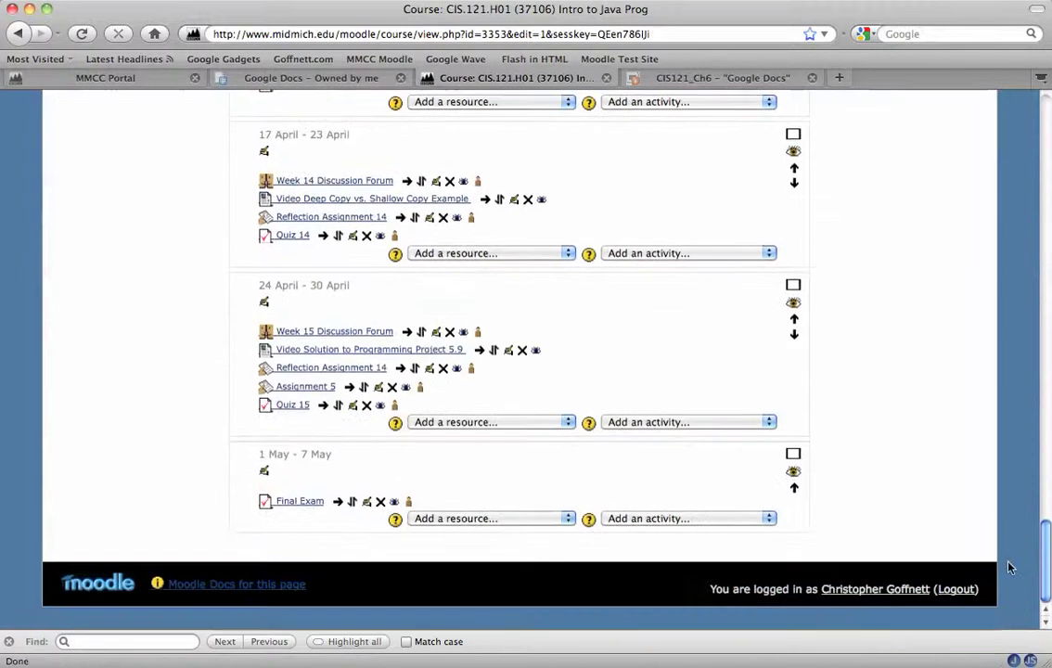
left_click(566, 521)
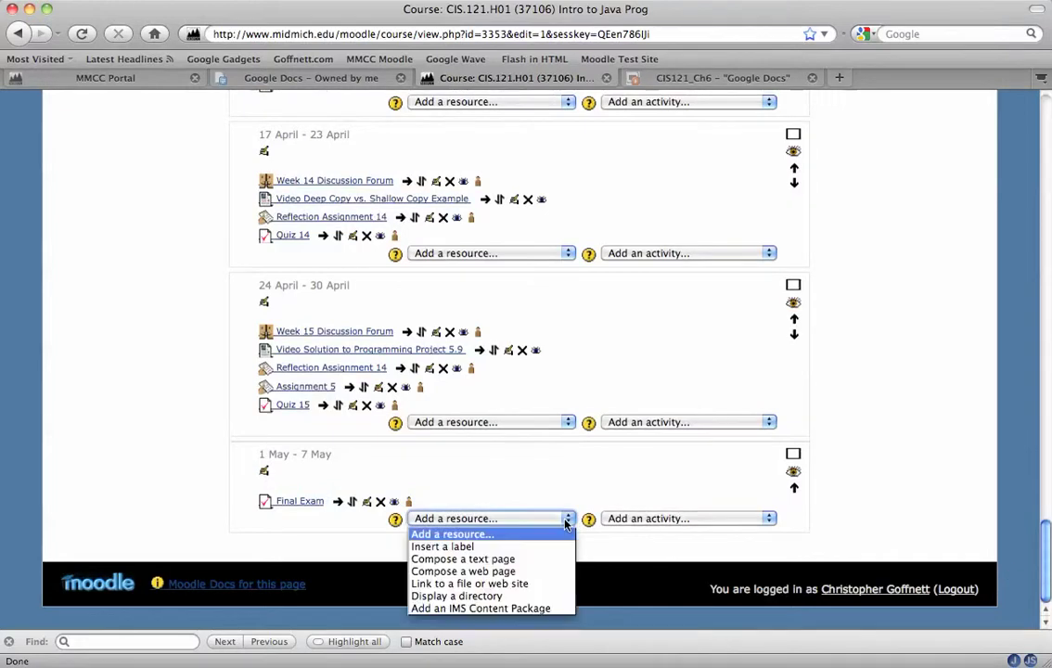
left_click(556, 572)
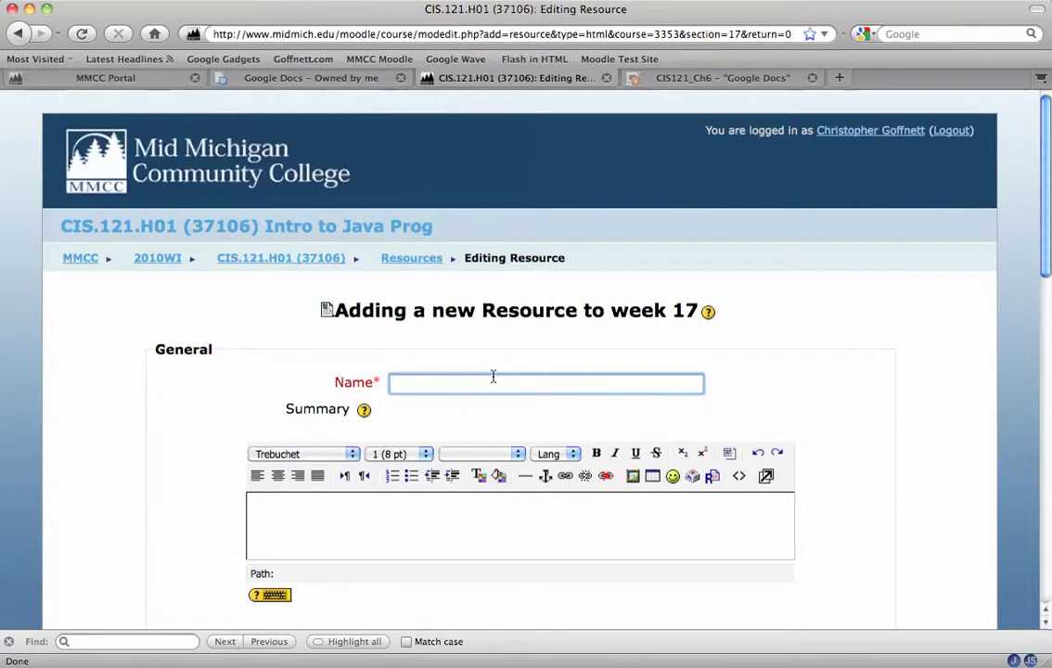
Name the new resource "Chapter 6 Power Point"
type("Chapter ")
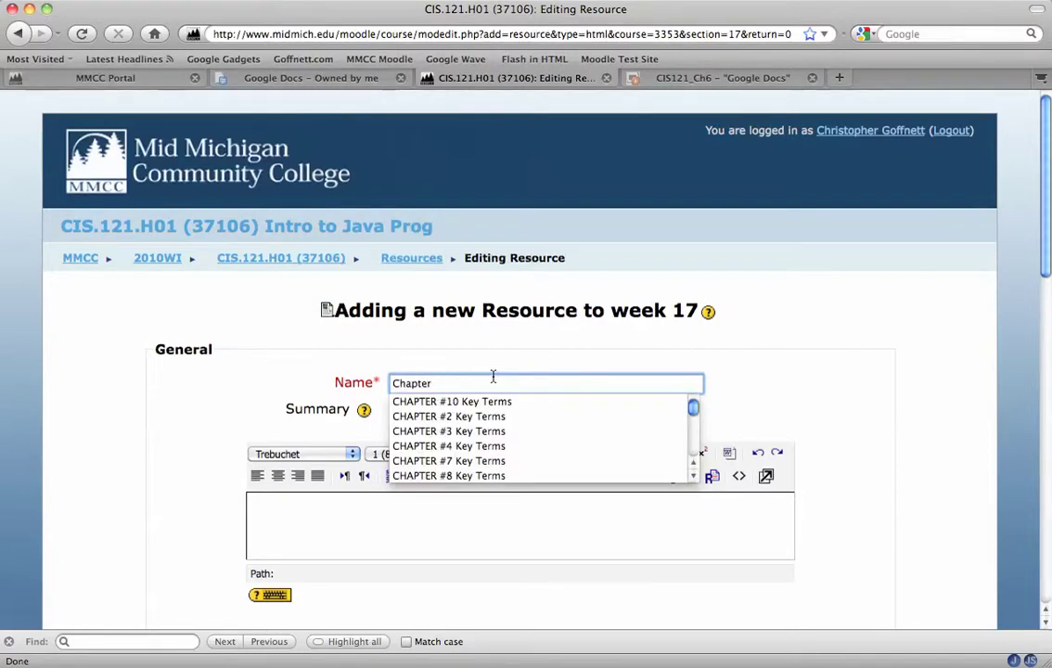
type("6 Pow")
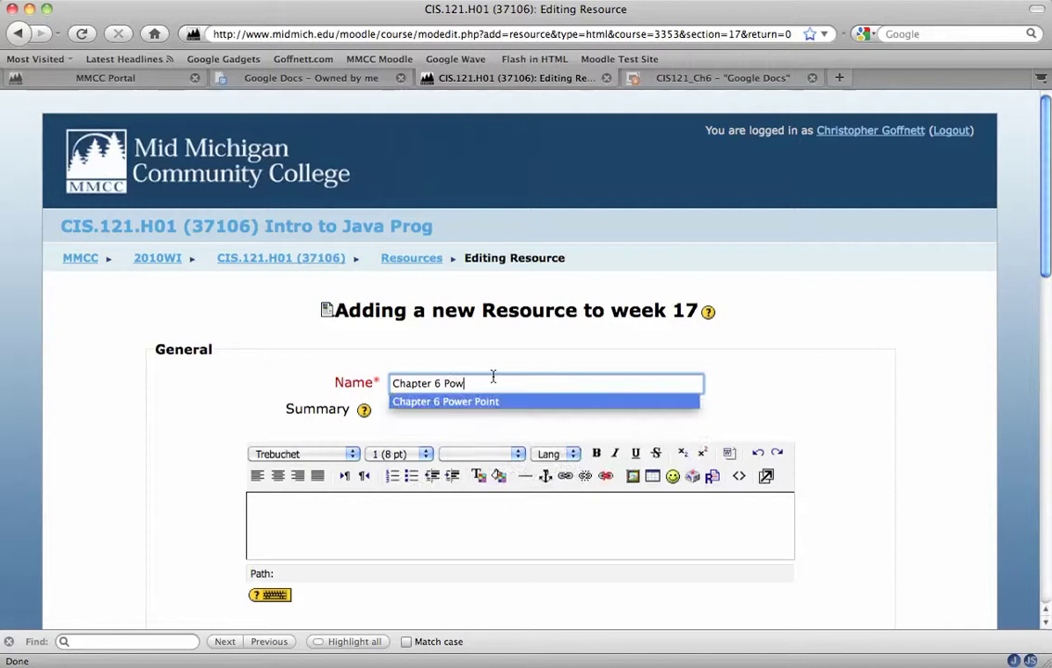
key("Down")
key("Return")
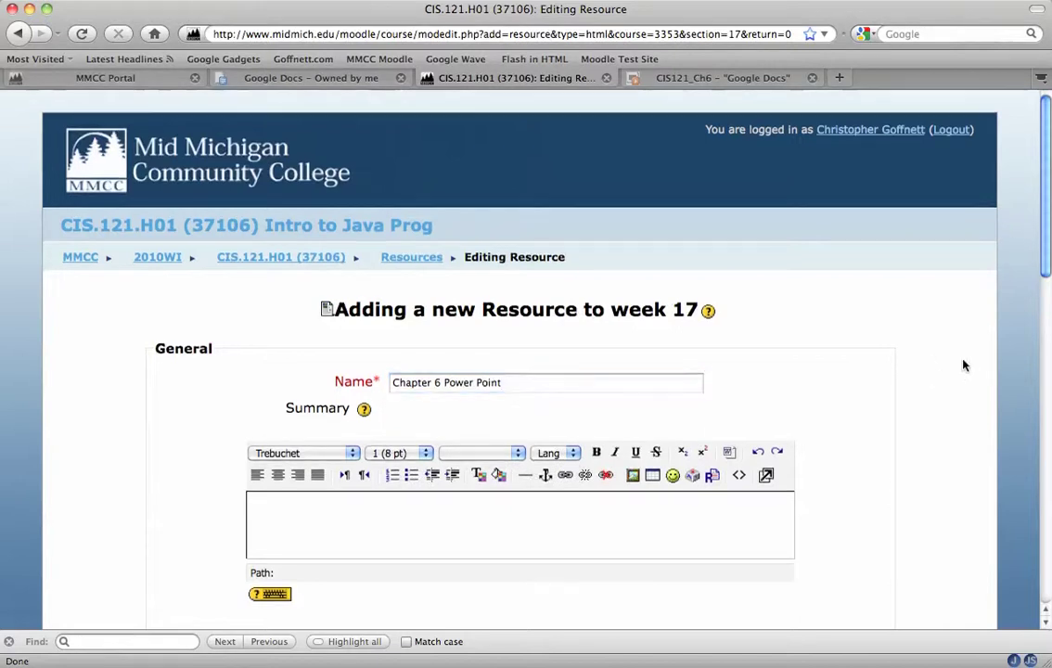
Replace the Full text's HTML source with the copied iframe embed code, then save the resource and return to the course
scroll(744, 454, "down", 10)
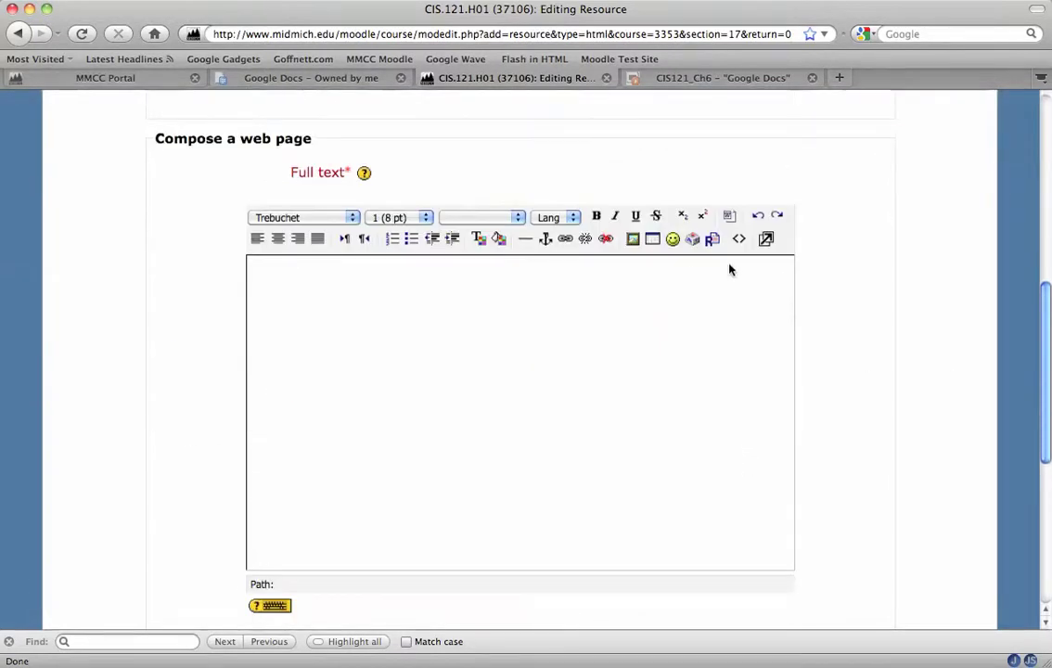
left_click(739, 241)
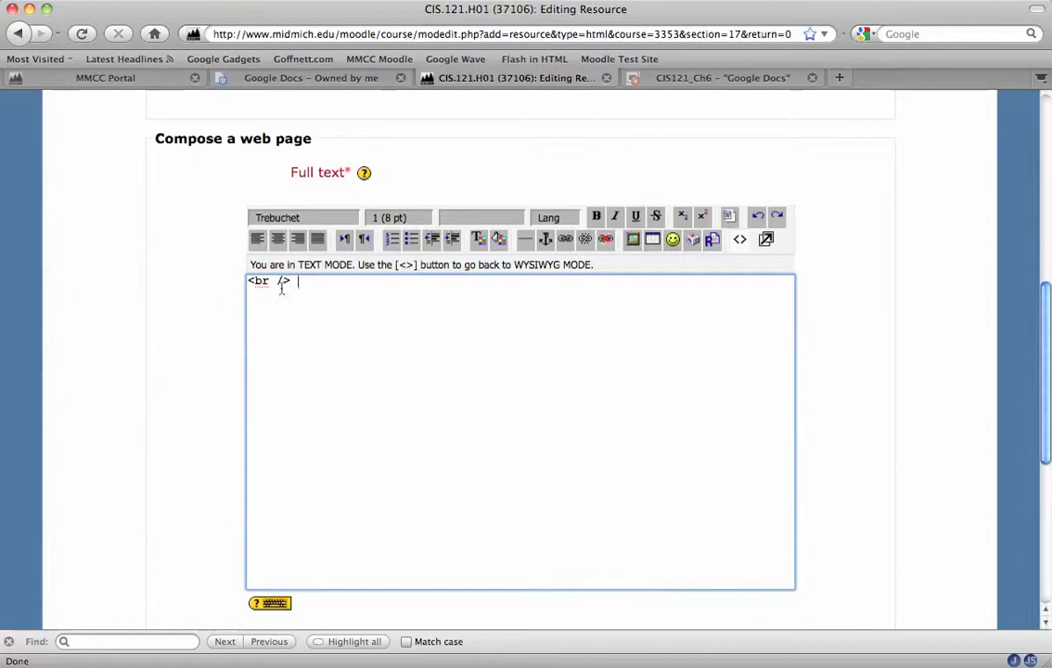
left_click_drag(293, 281, 228, 280)
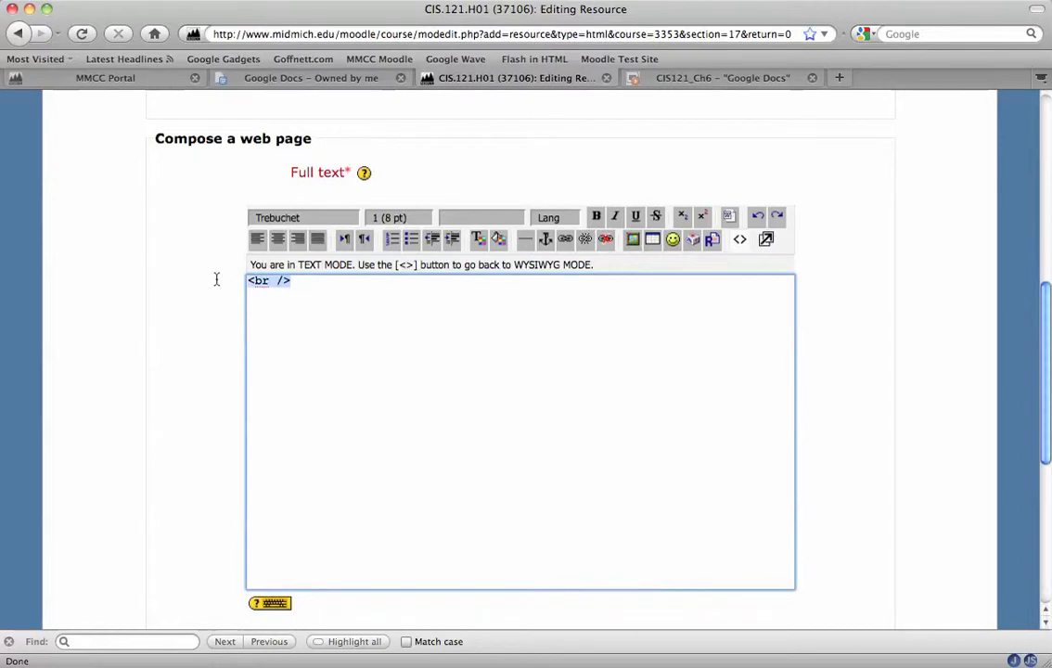
key("super+v")
left_click(822, 329)
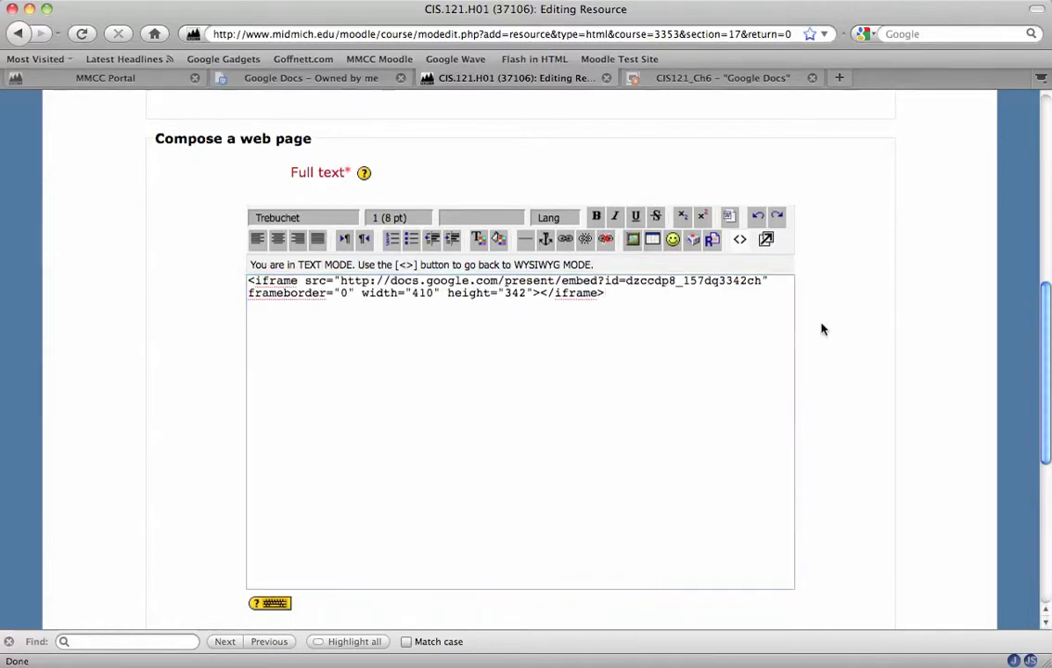
scroll(822, 329, "down", 5)
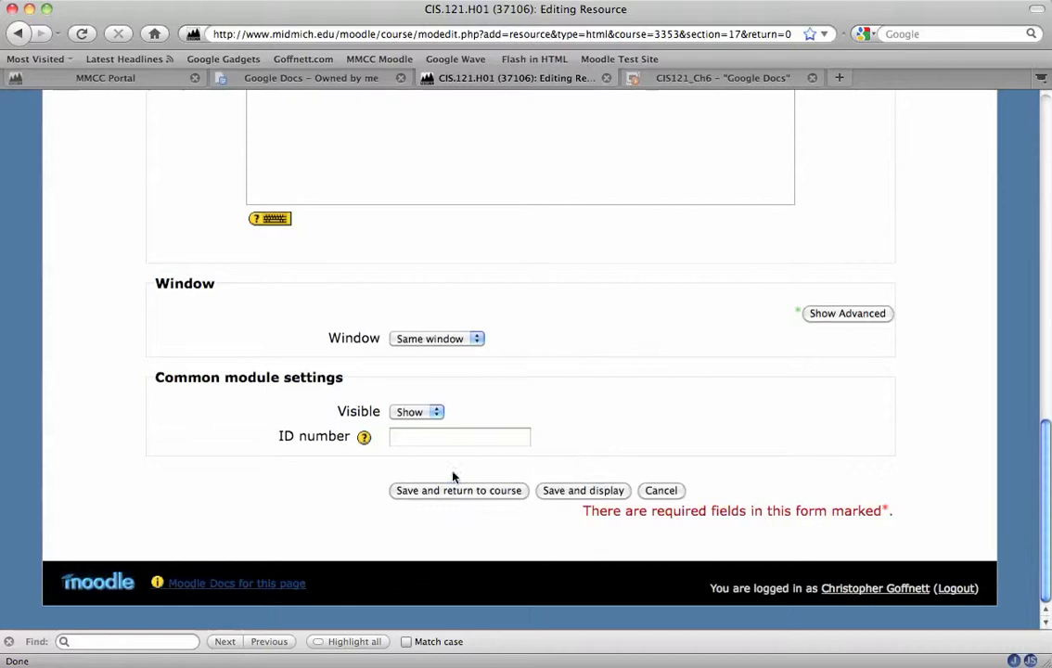
left_click(435, 493)
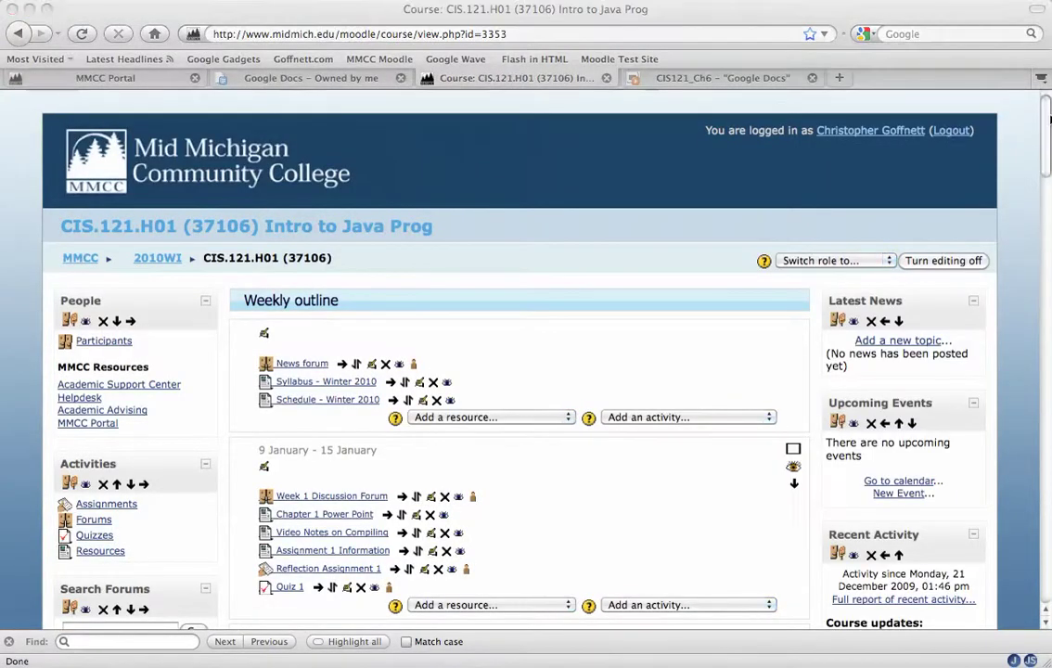
Open the Chapter 6 Power Point resource in the 1 May - 7 May week and page the embedded presentation forward to slide 3
left_click_drag(1043, 149, 965, 582)
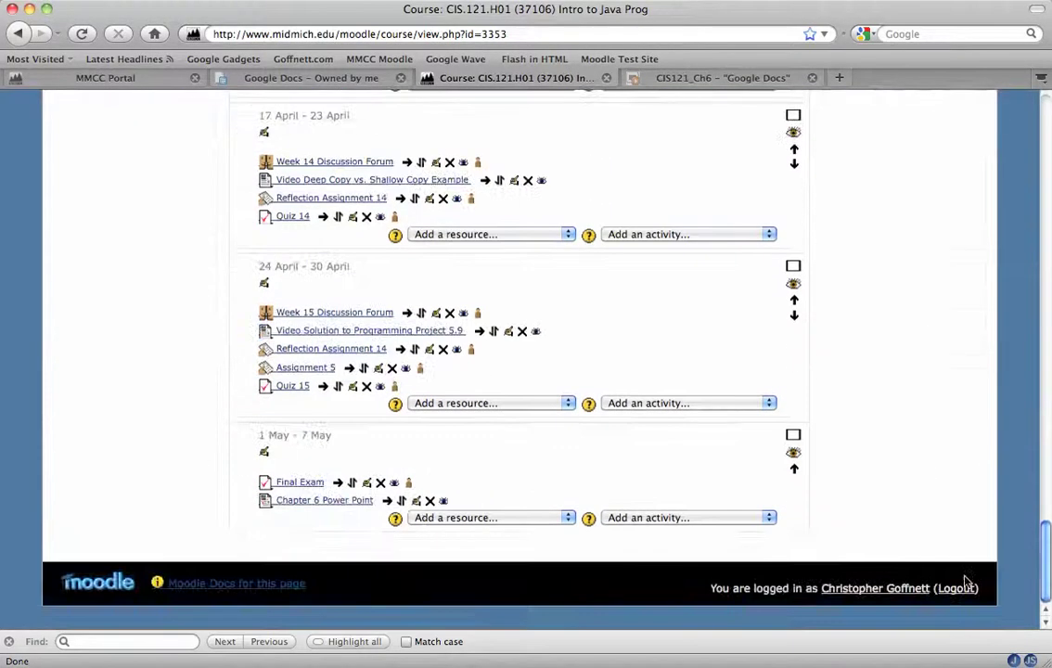
left_click(329, 502)
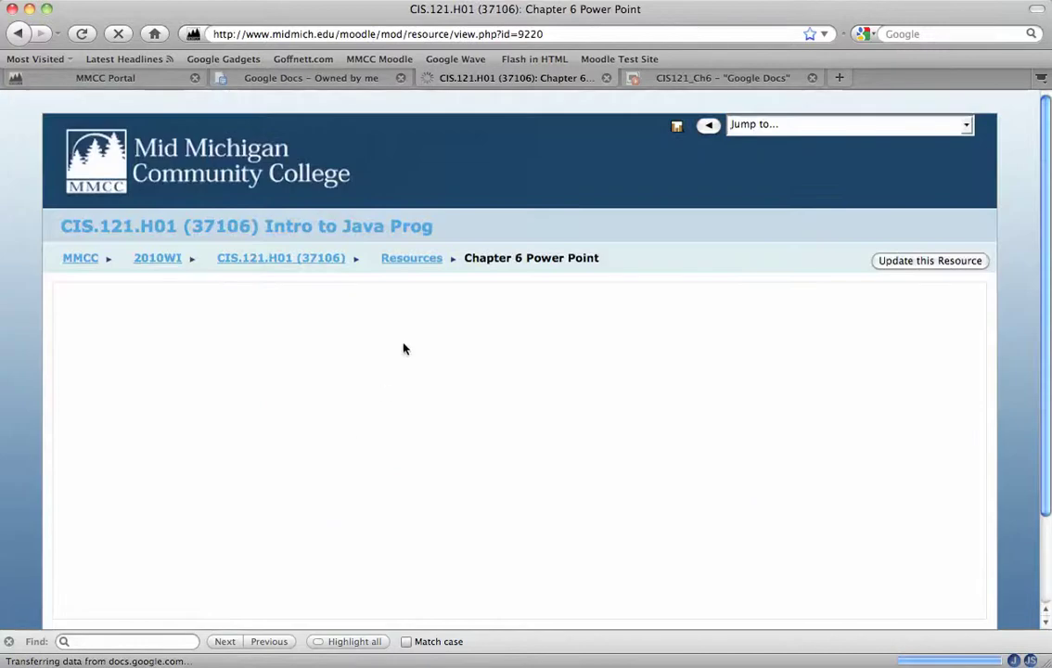
scroll(528, 353, "down", 3)
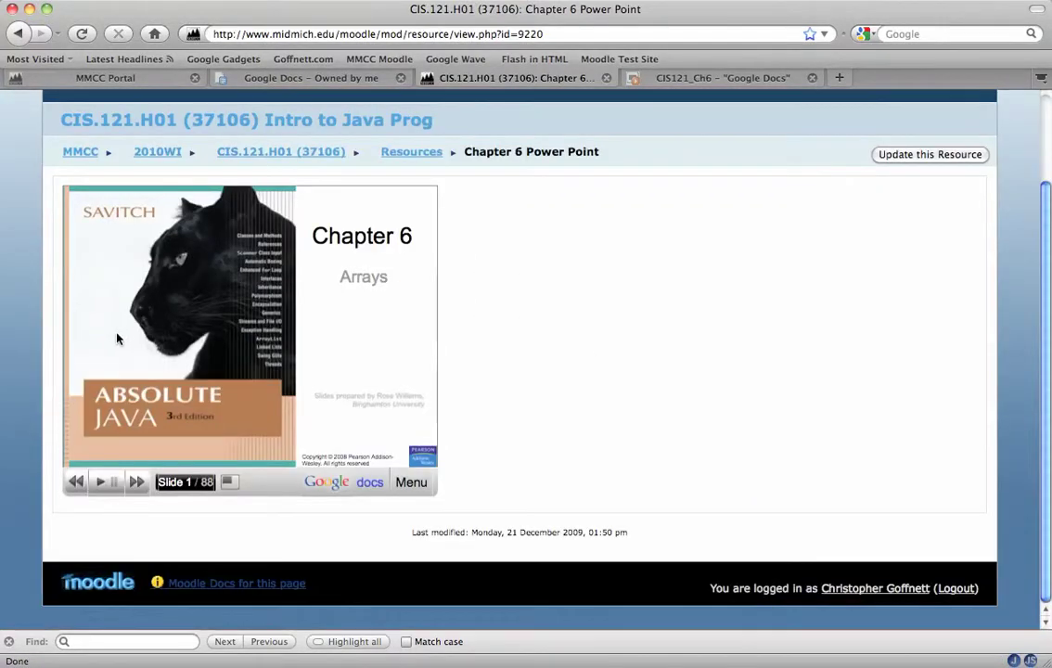
left_click(136, 483)
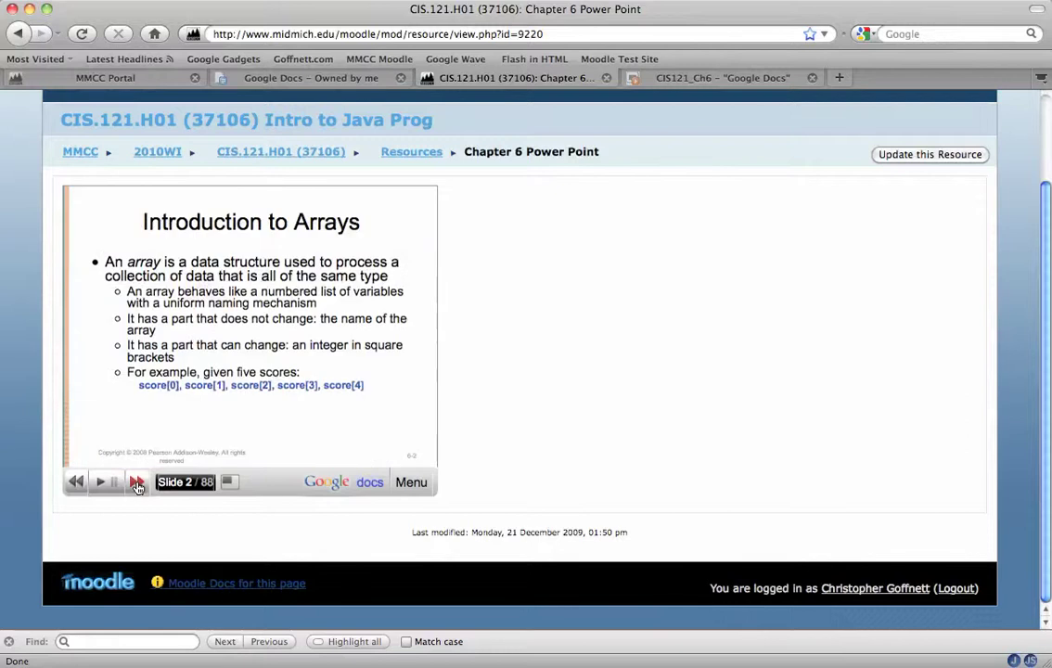
left_click(137, 483)
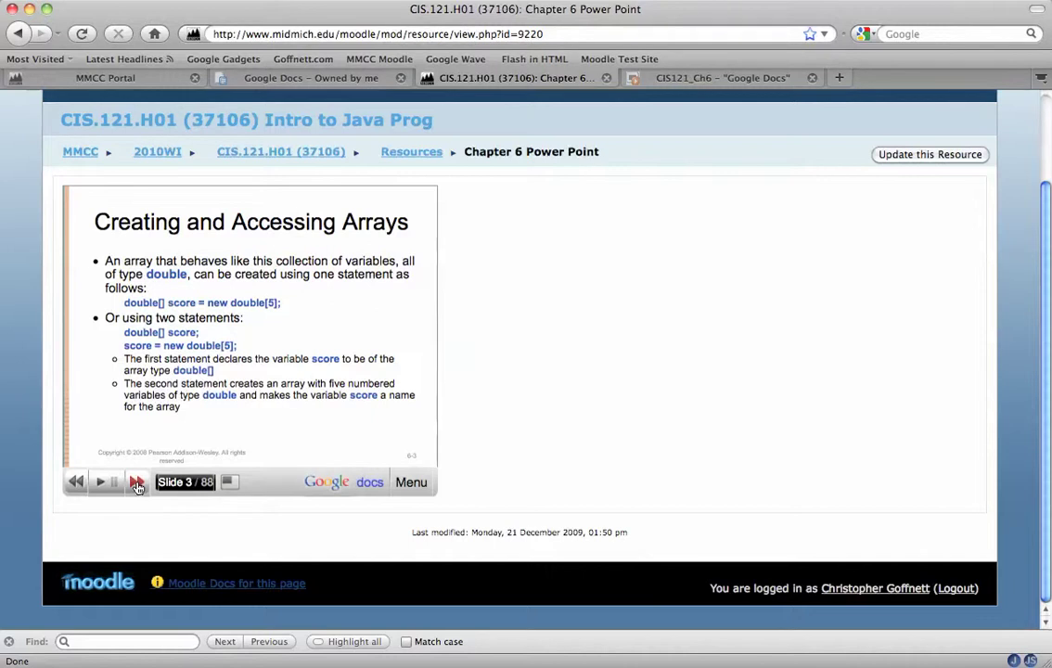
Return to the course page and open the Syllabus - Winter 2010 resource to view its embedded document
left_click(266, 158)
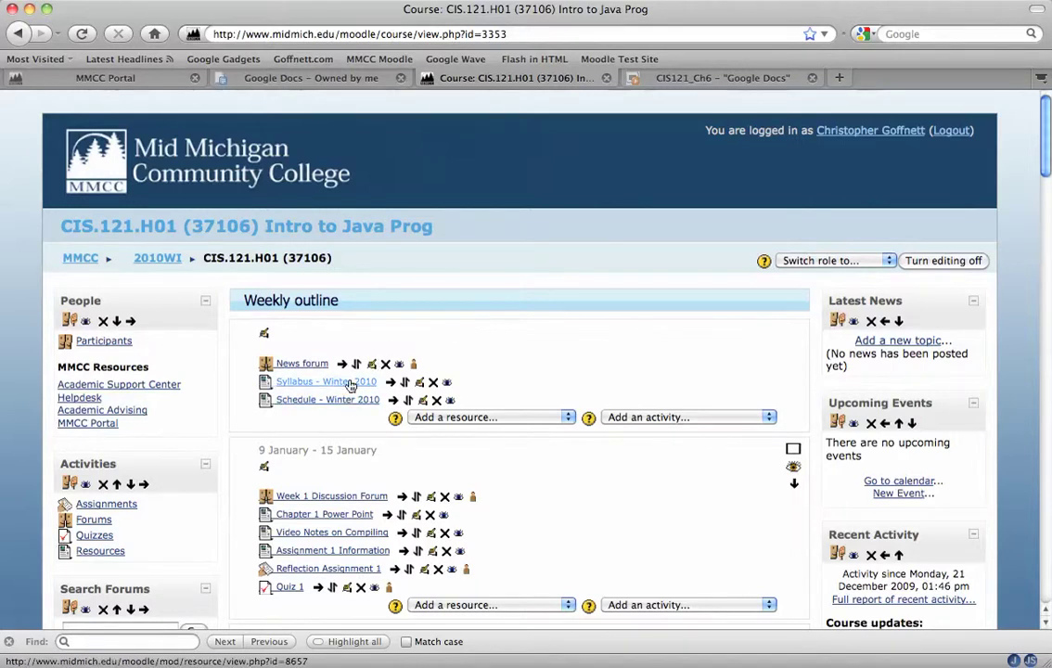
left_click(349, 385)
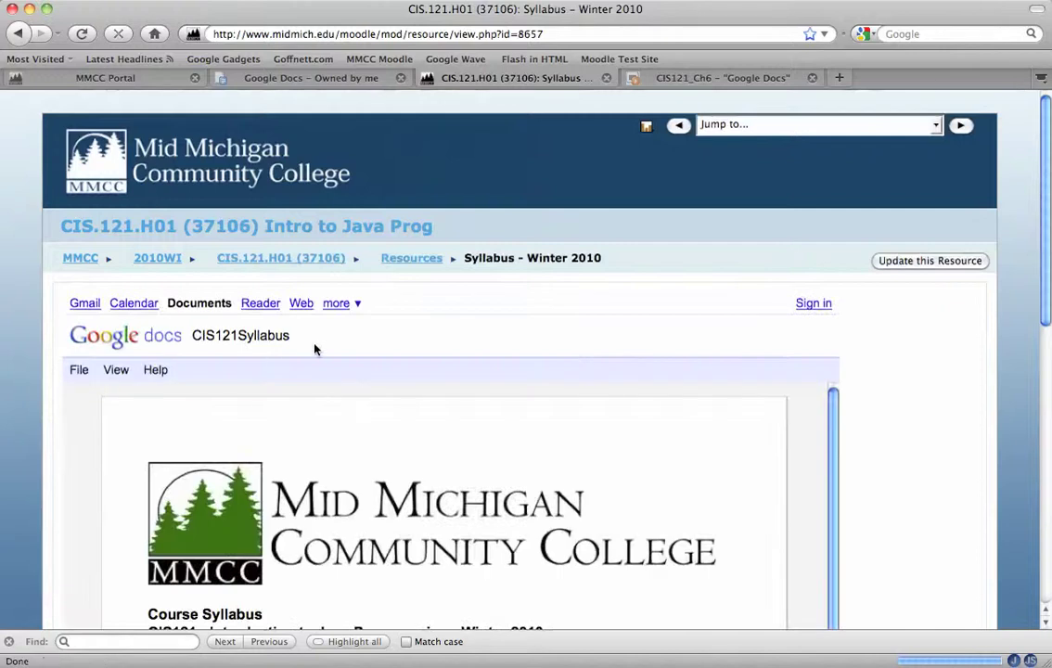
left_click_drag(1043, 131, 1037, 207)
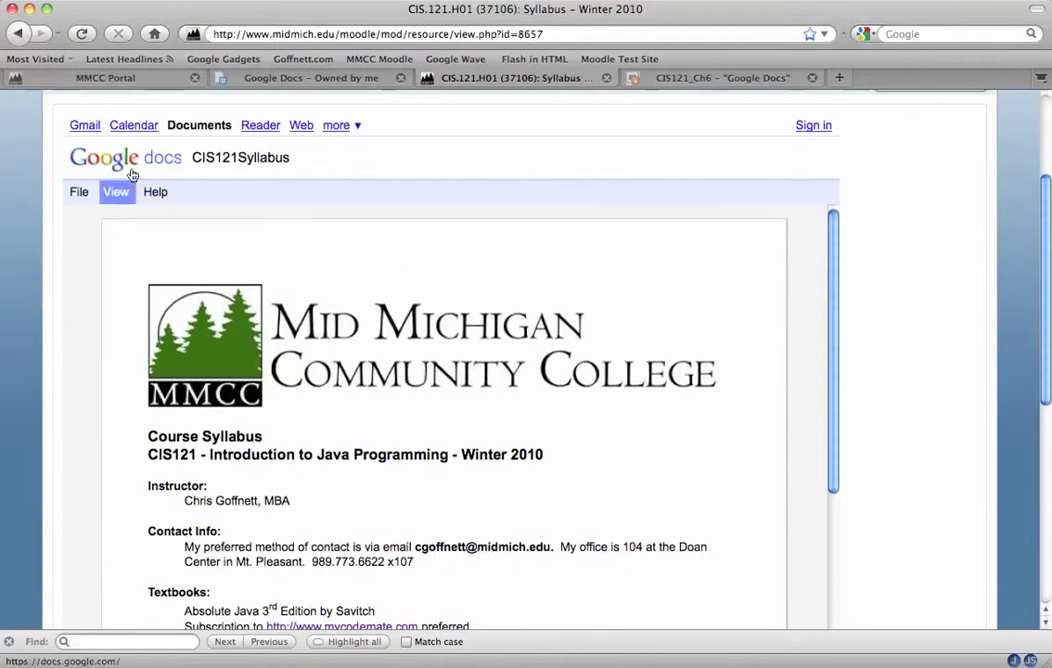
Examine the file options of the embedded syllabus, including its download formats, without choosing any
scroll(823, 235, "down", 1)
left_click(80, 194)
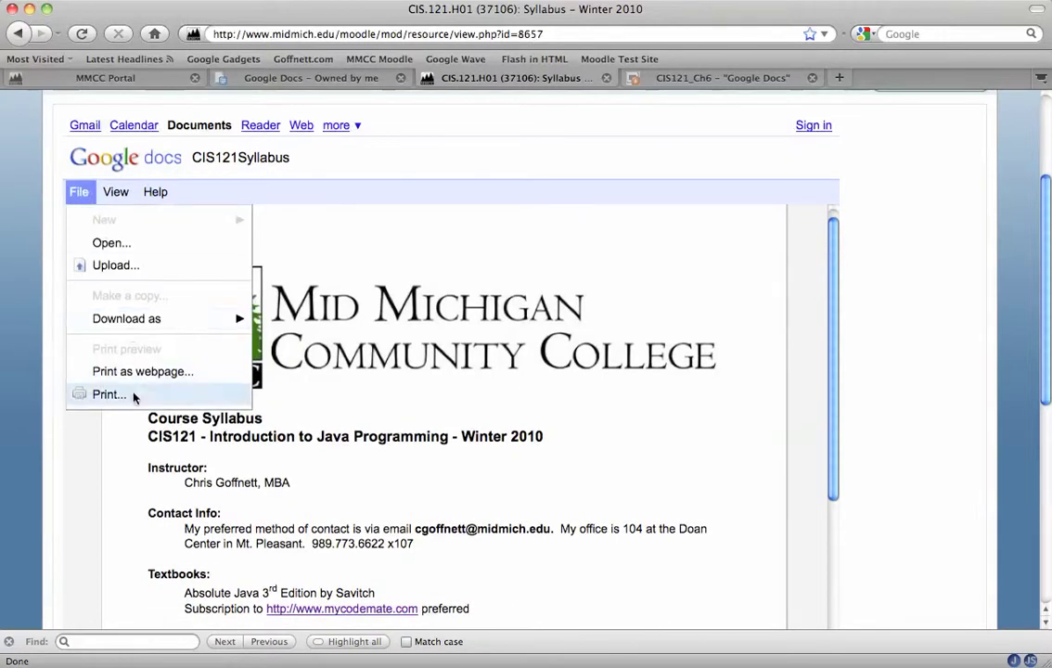
mouse_move(161, 330)
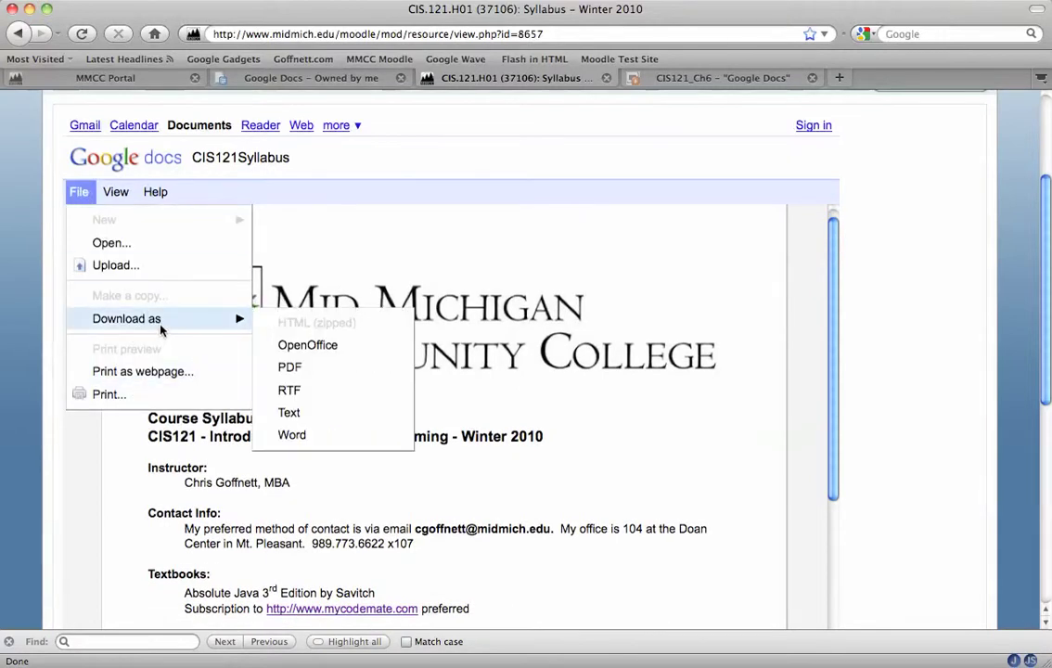
left_click(860, 162)
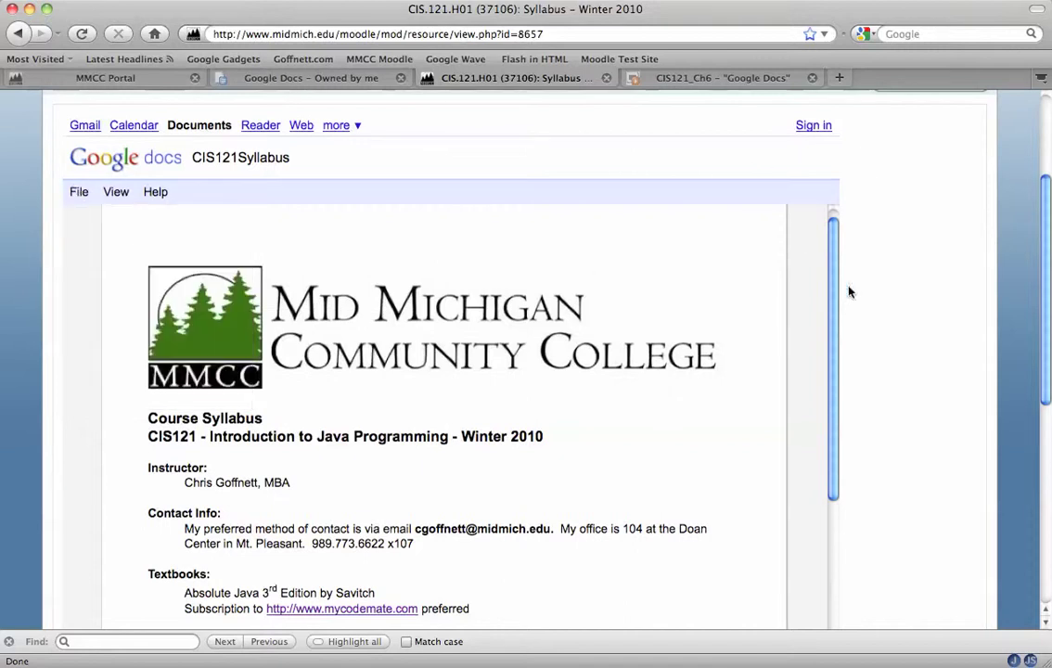
scroll(836, 299, "up", 2)
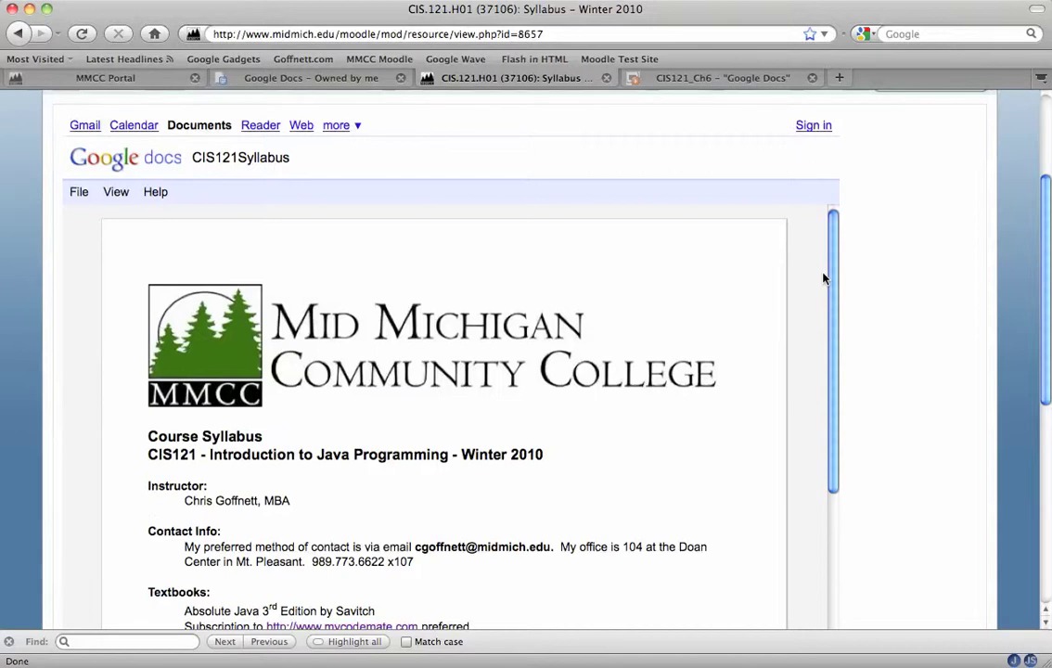
Switch to Google Docs, open the CIS121Syllabus document for editing and look through its content
left_click(292, 80)
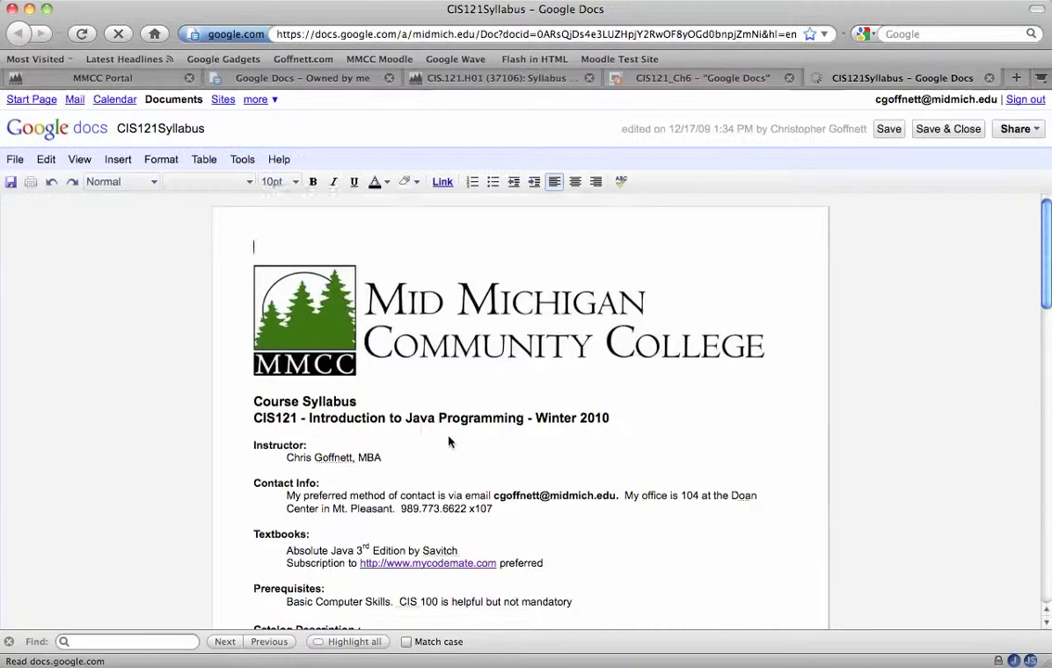
scroll(446, 464, "down", 3)
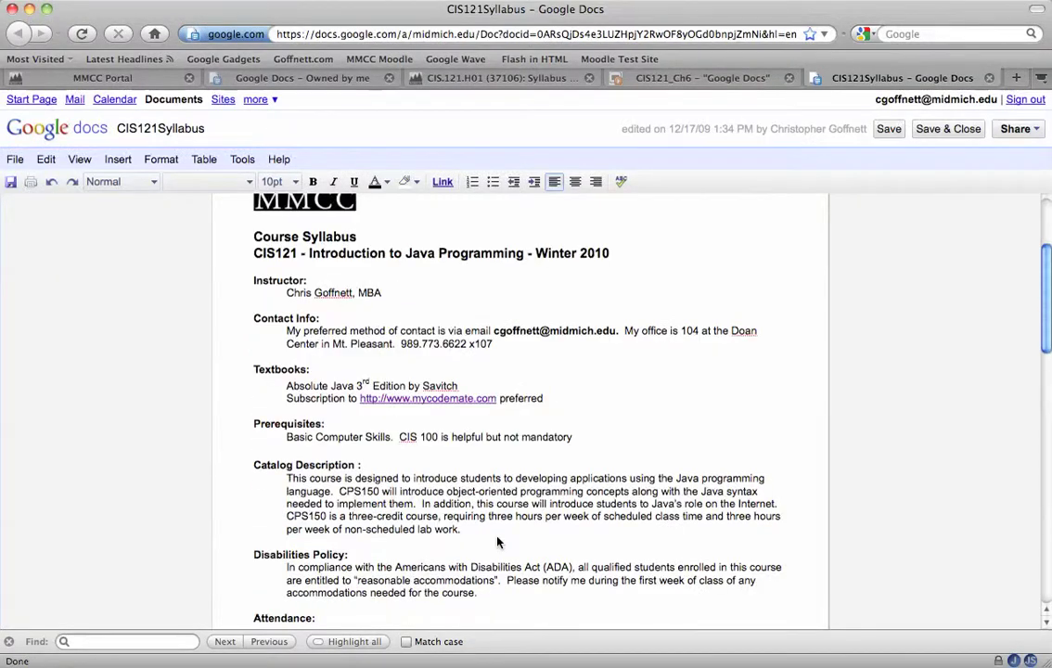